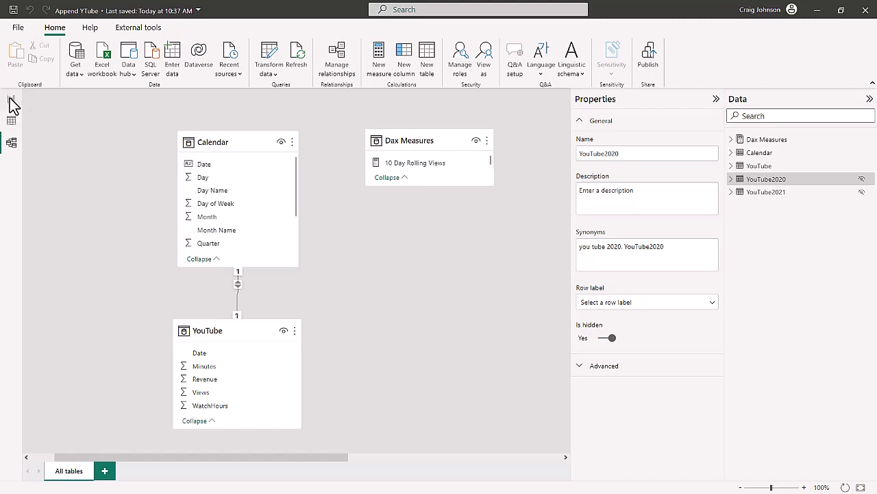
Insert a line chart on the Line chart page of the report view and move it to the page's upper-left area.
click(10, 99)
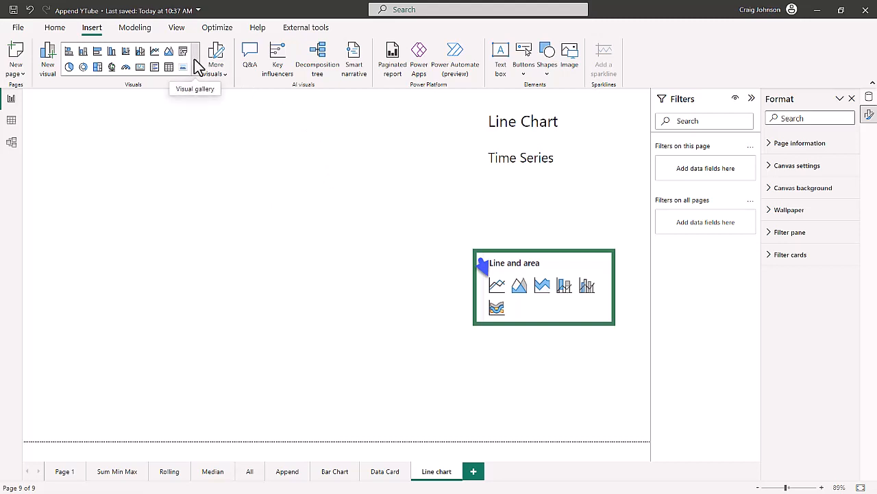
click(155, 52)
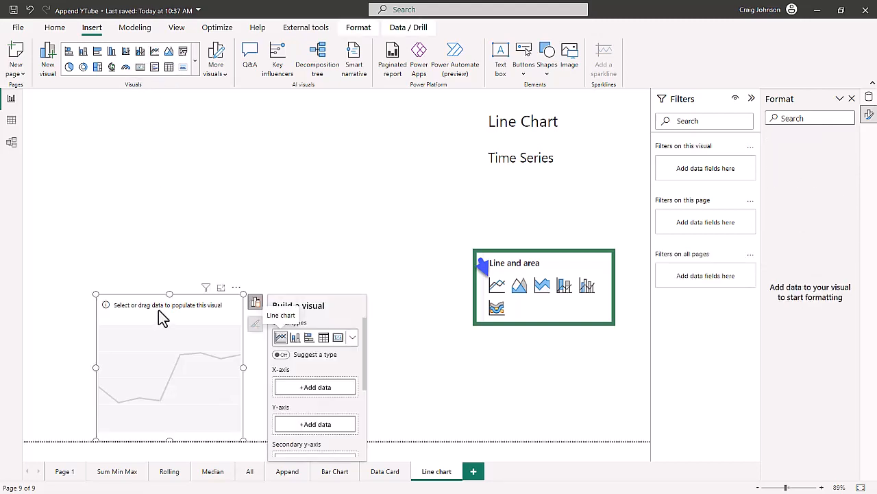
drag(158, 310, 172, 146)
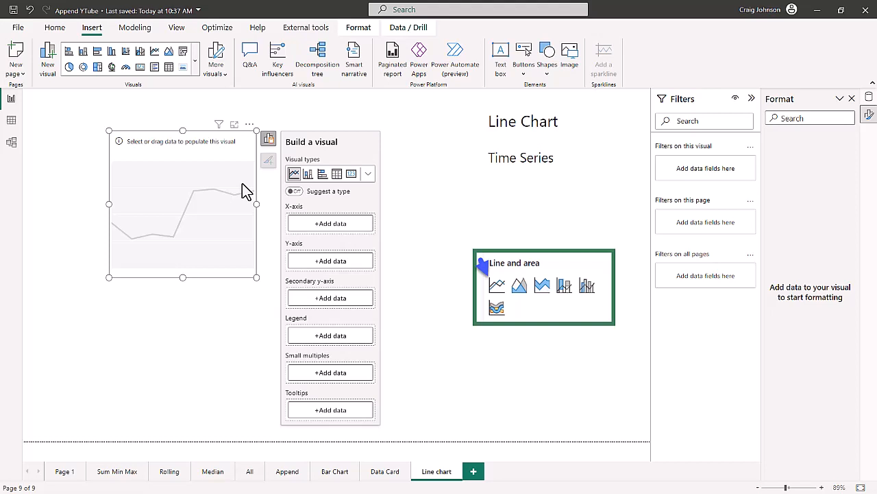
click(332, 229)
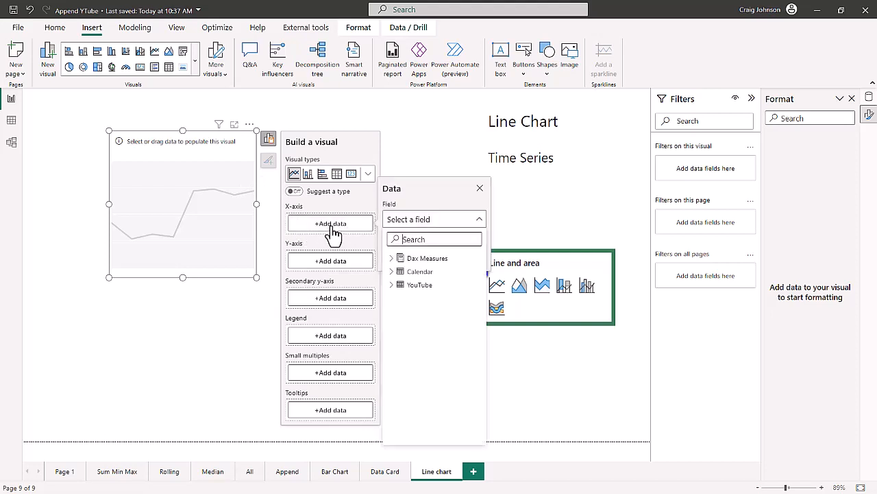
click(394, 259)
click(492, 227)
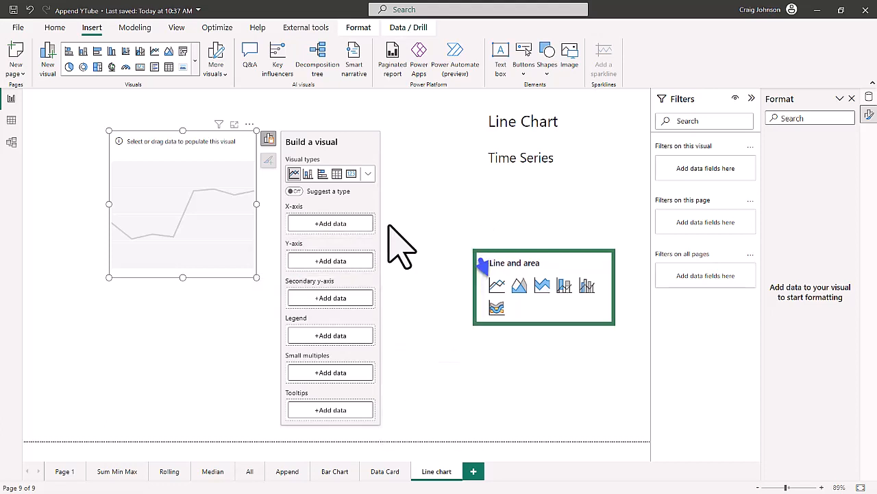
Assign the Year field of the Calendar table to the line chart's X-axis.
click(328, 224)
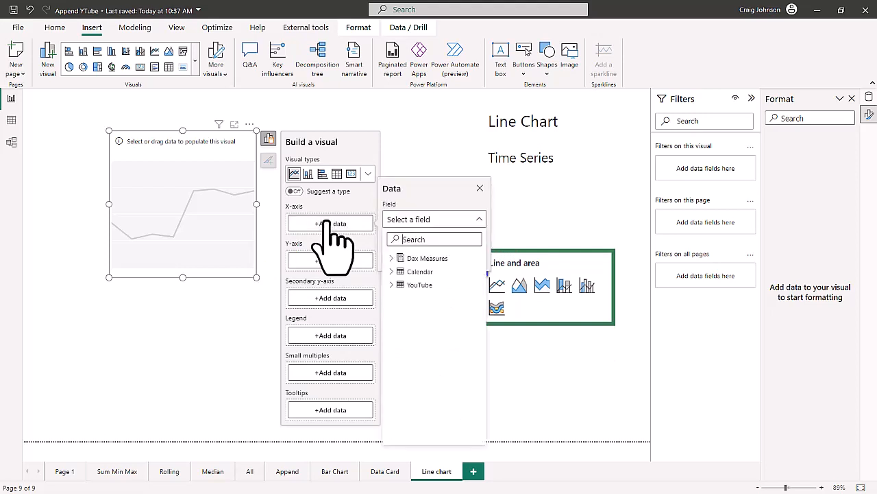
click(391, 272)
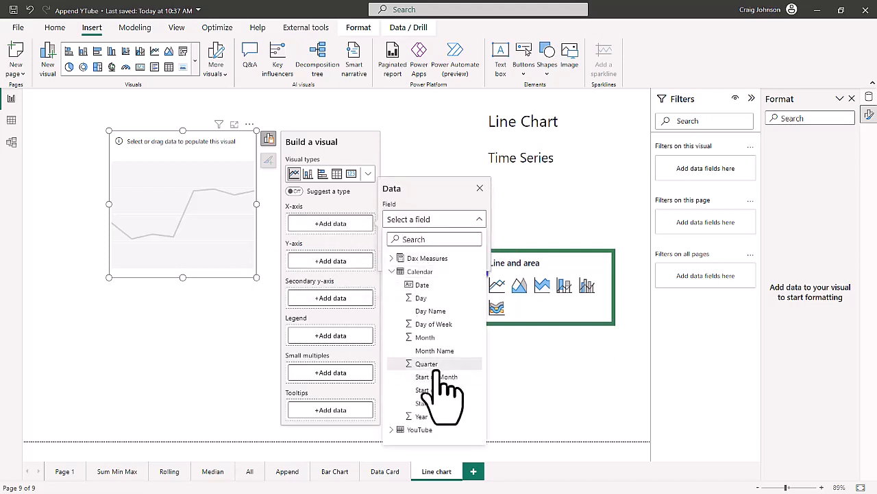
click(431, 418)
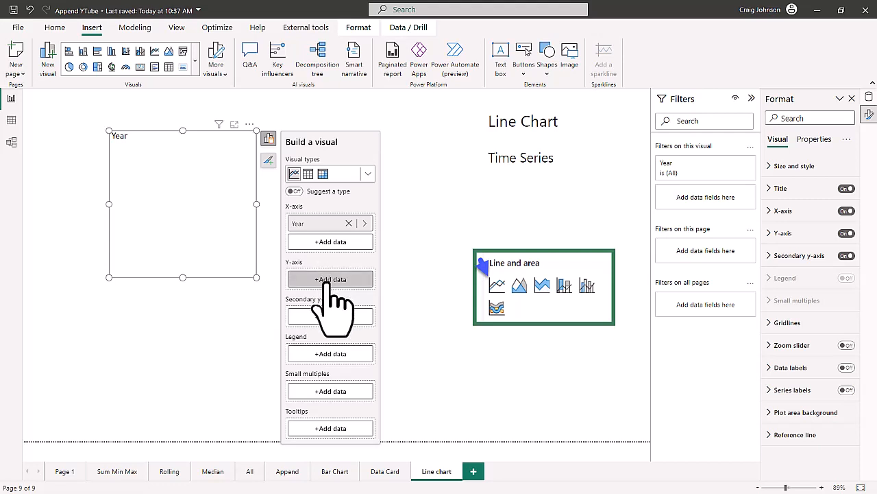
Assign the Total Revenue measure from Dax Measures to the line chart's Y-axis.
click(327, 278)
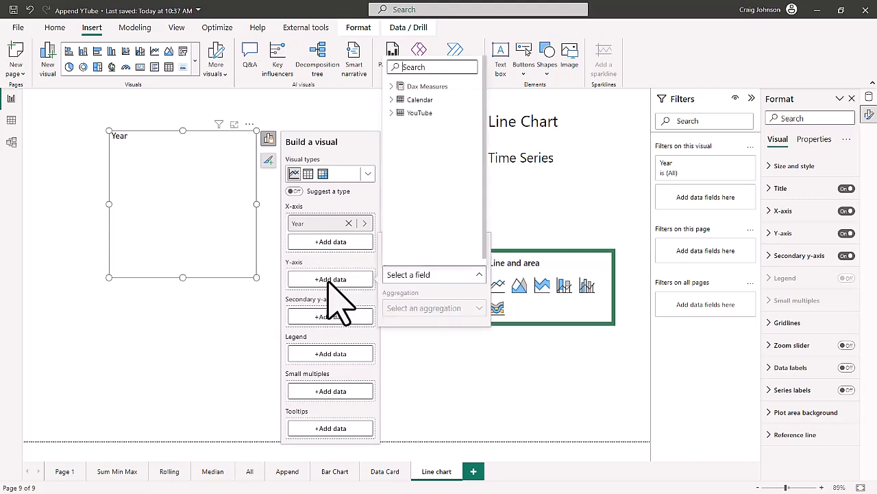
click(398, 88)
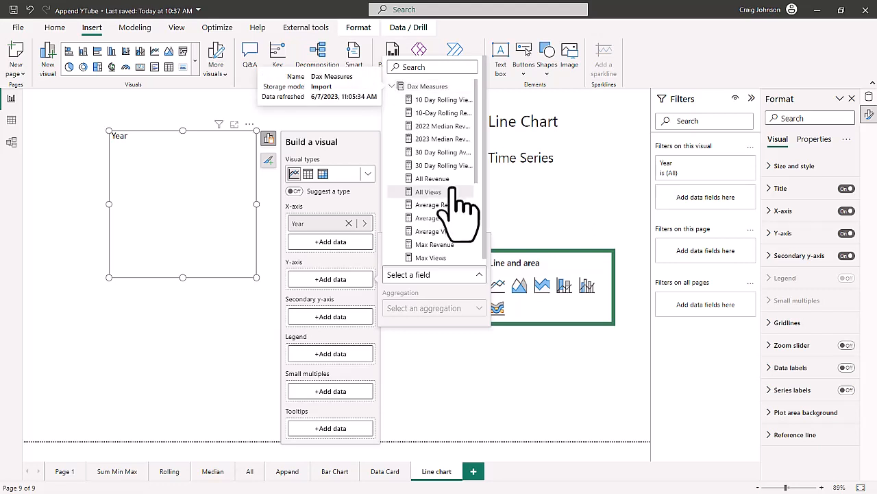
scroll(453, 202, down, 2)
scroll(450, 202, down, 3)
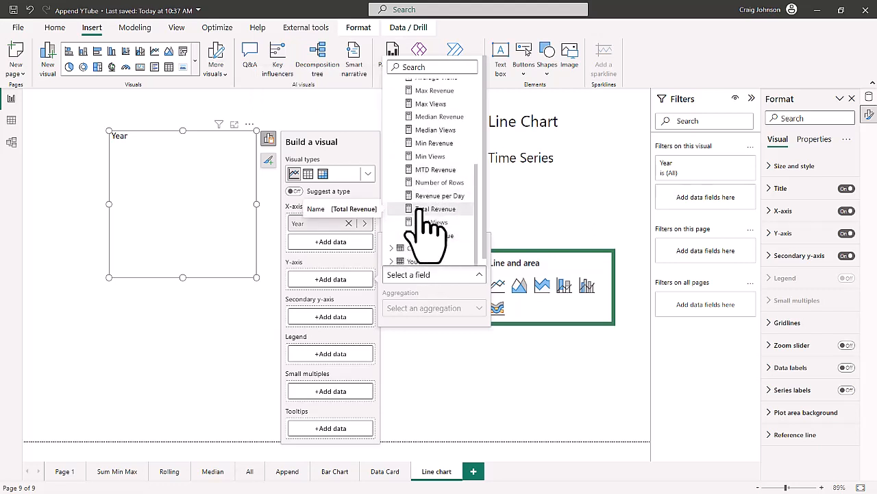
click(423, 209)
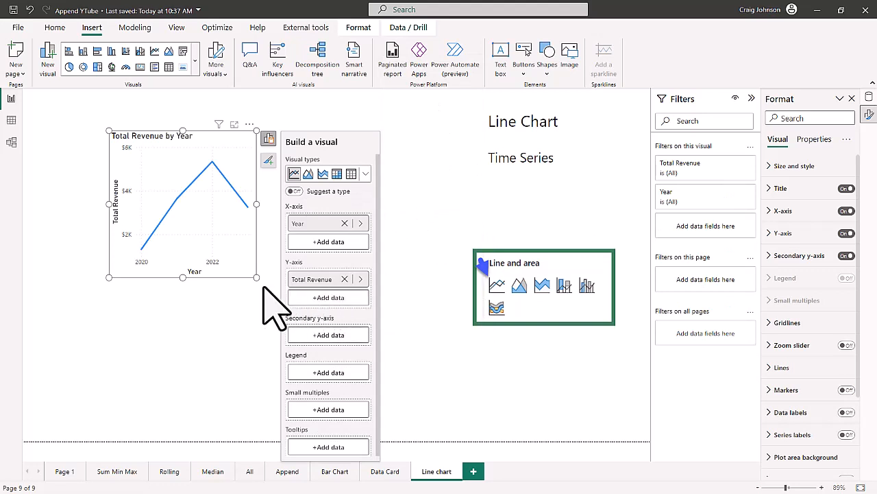
Enlarge the line chart mainly in width, to a height of about 318, and check its yearly revenue points.
drag(257, 277, 400, 287)
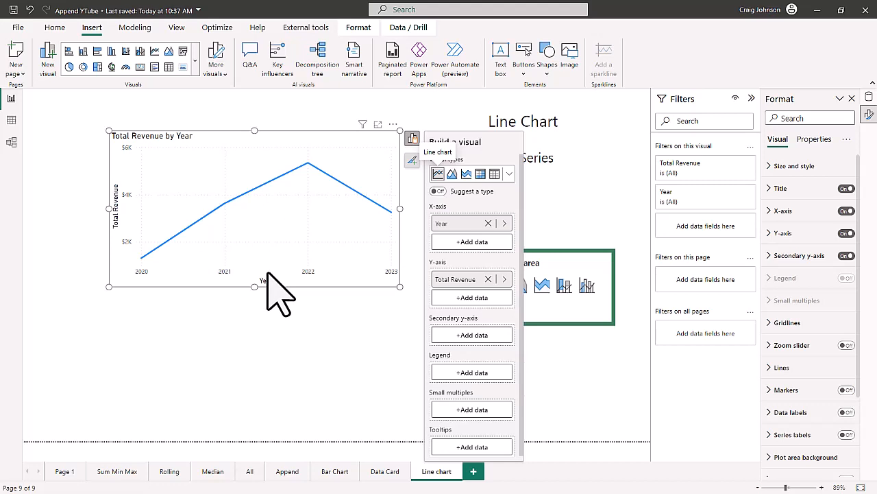
mouse_move(210, 262)
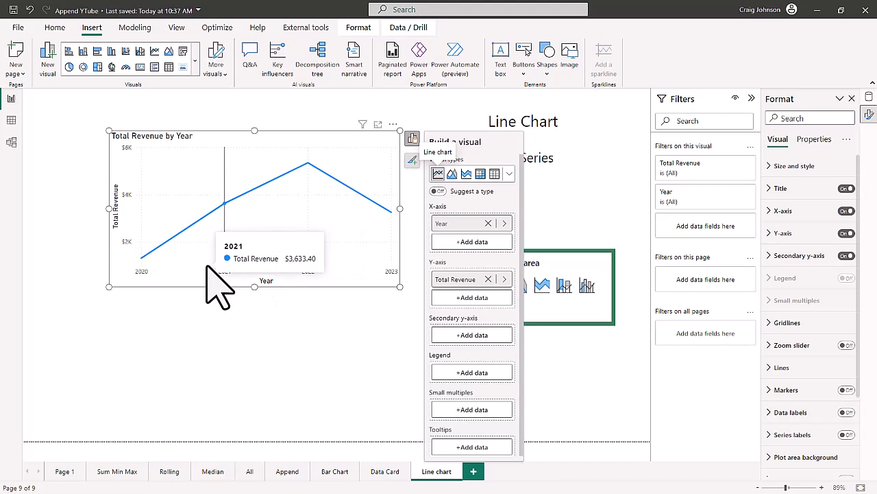
mouse_move(309, 248)
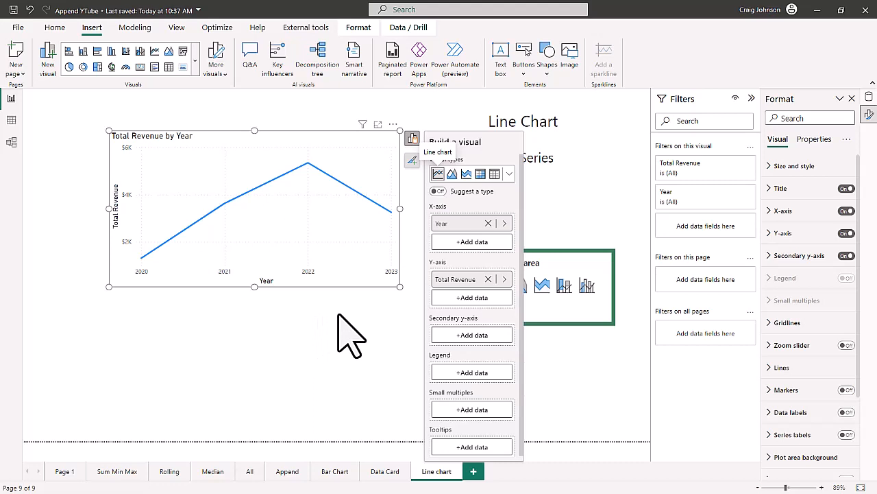
Display the chart's full formatting options and widen the chart slightly to about 643.
click(412, 160)
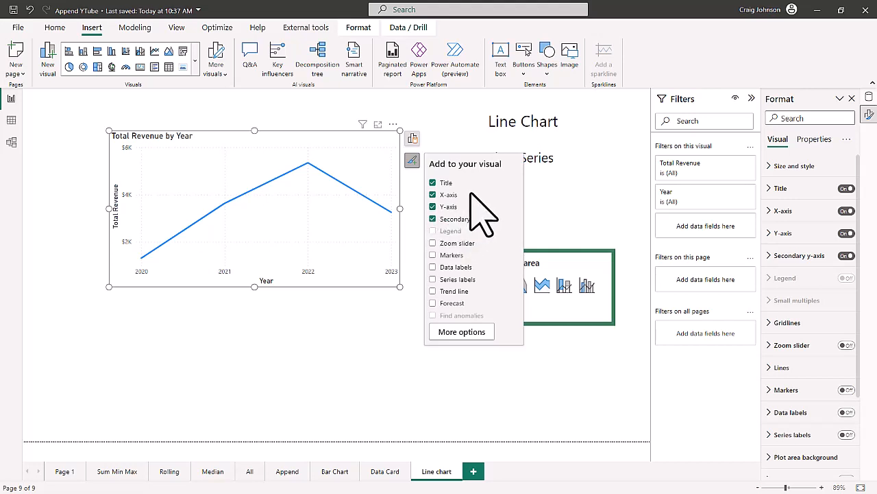
click(466, 335)
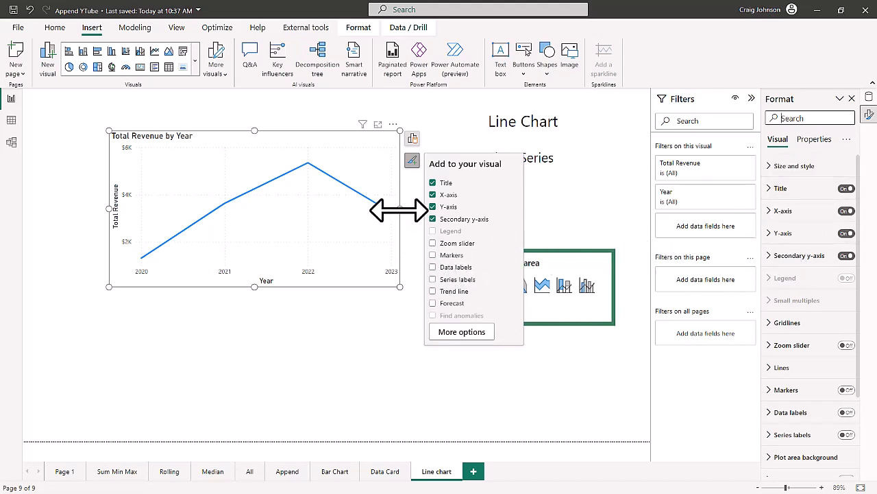
drag(399, 211, 423, 212)
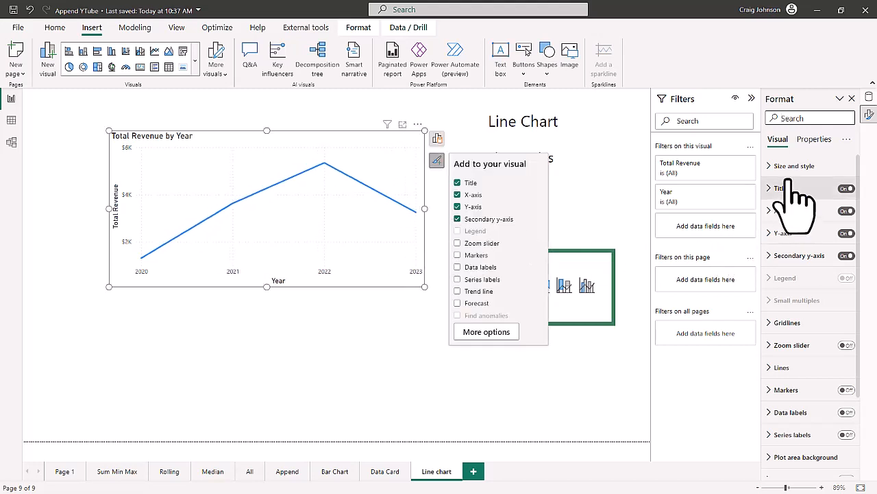
Set the line chart's height to 350 and its width to 650.
click(771, 169)
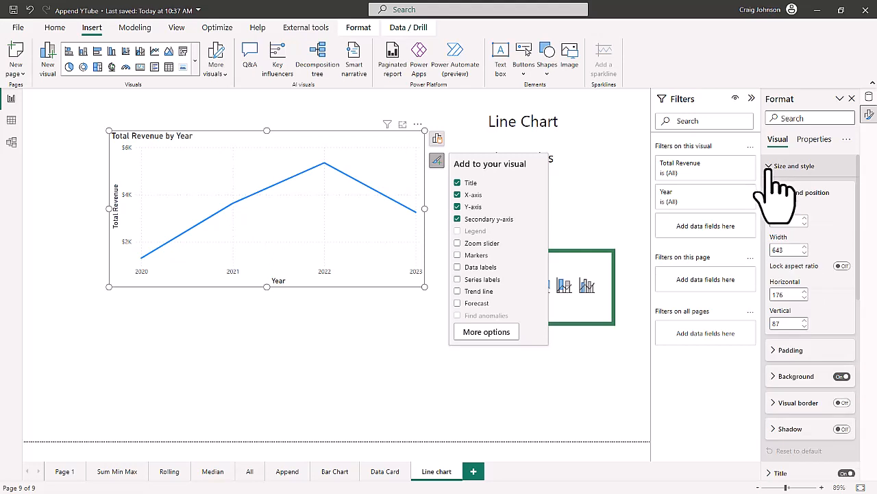
drag(799, 219, 744, 222)
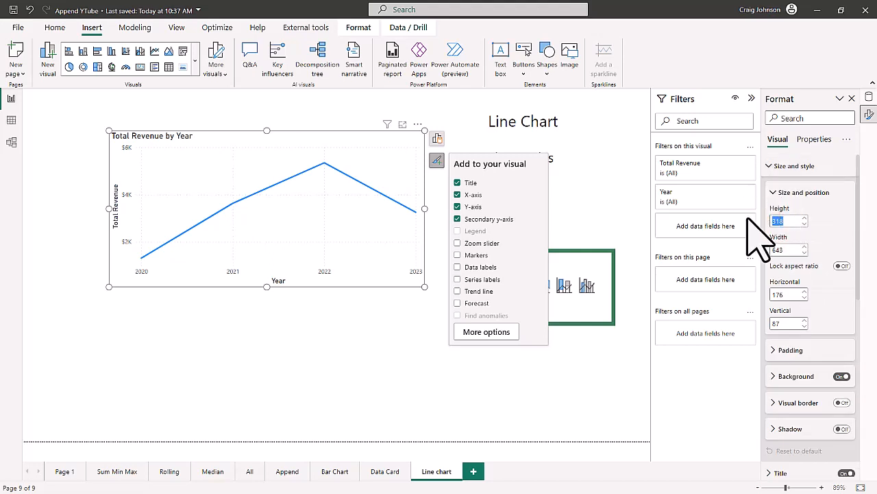
text(350)
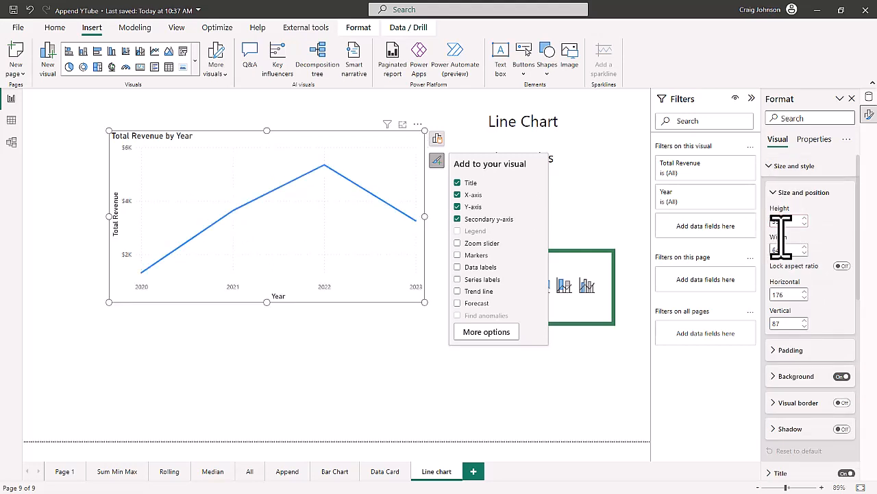
key(Tab)
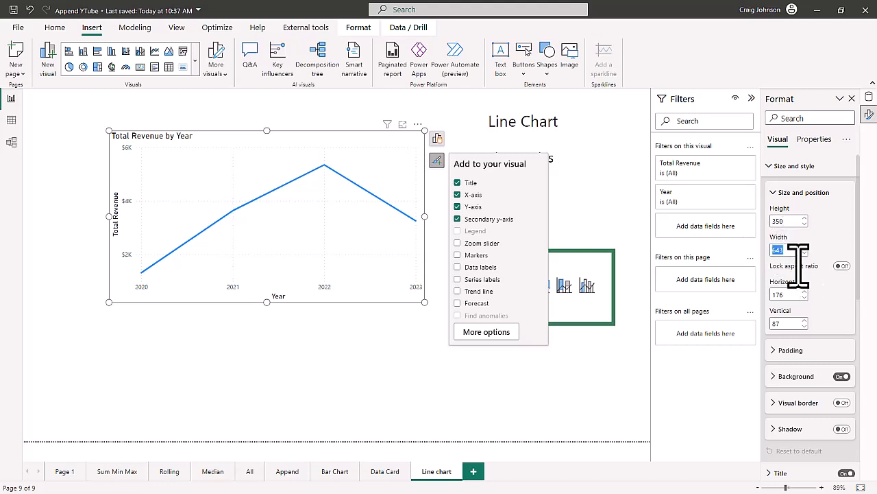
text(650)
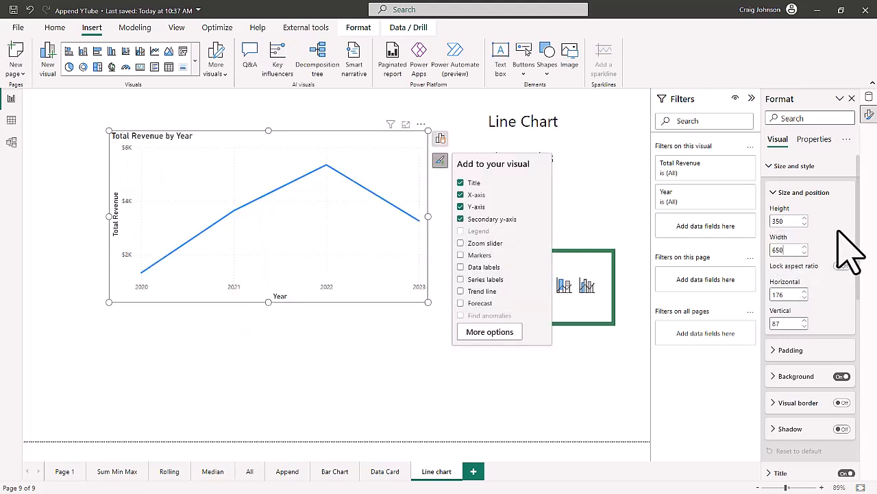
click(776, 194)
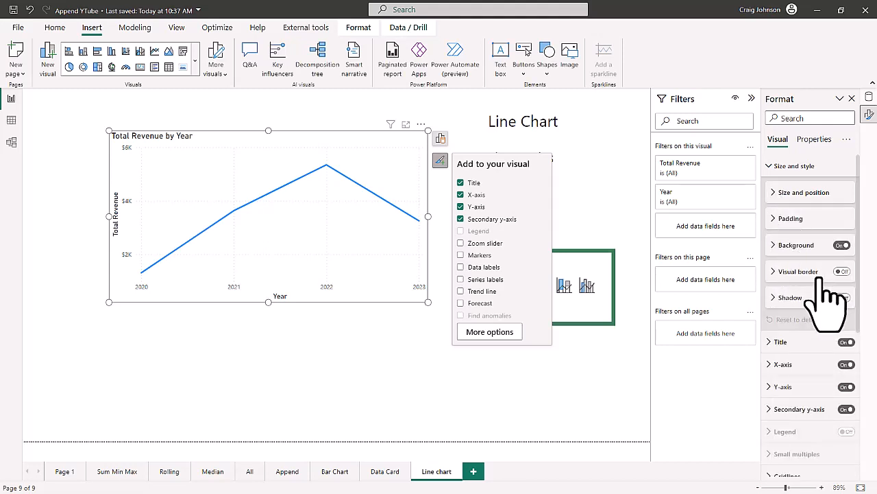
Change the chart's title text to "YouTube Revenue By Year".
click(769, 343)
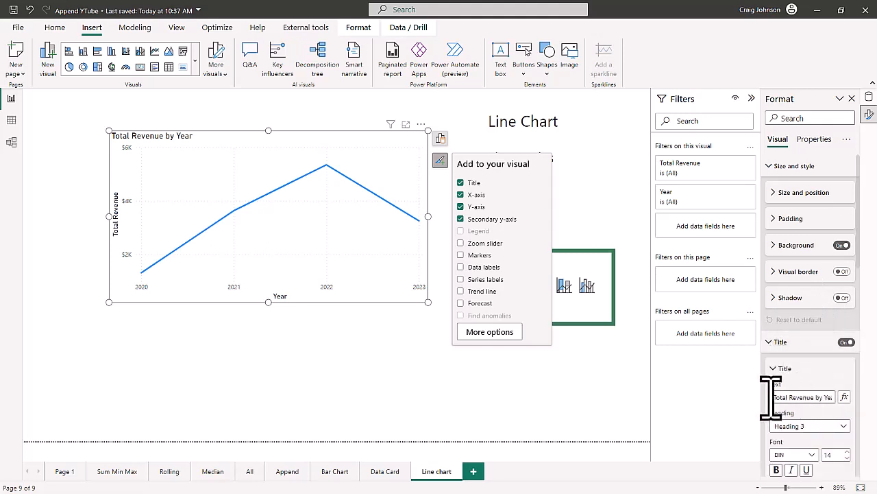
triple_click(768, 391)
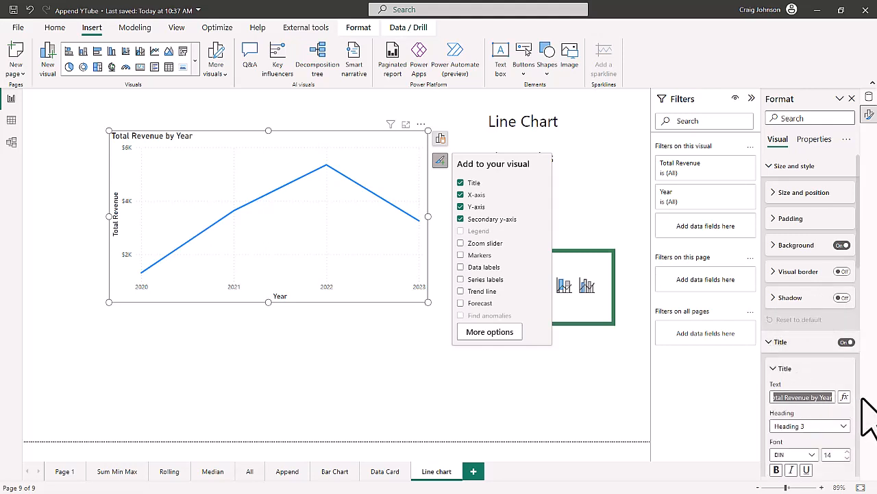
text(Yoau)
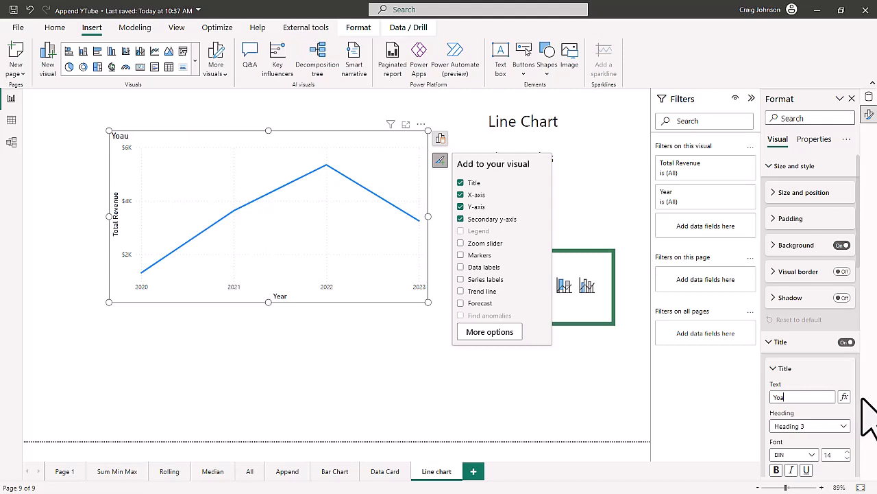
key(BackSpace)
text(uTube Revenue By Year)
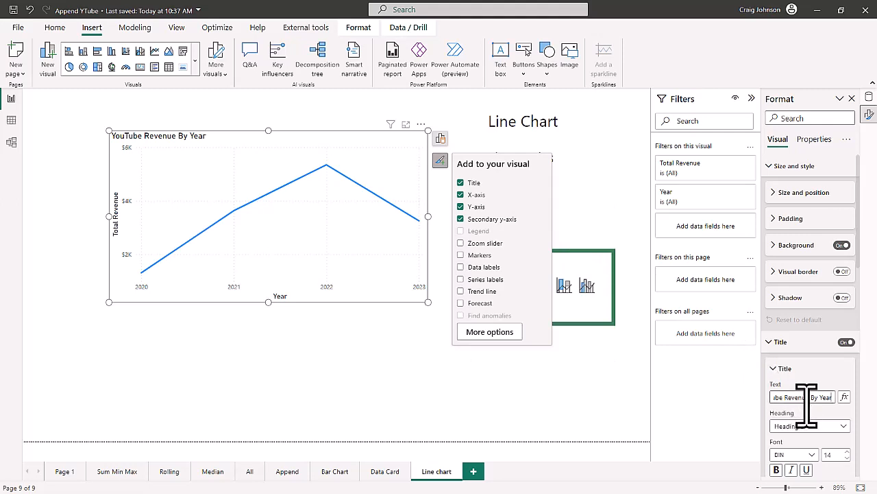
Increase the chart title's font size to 16.
scroll(805, 399, down, 1)
click(847, 404)
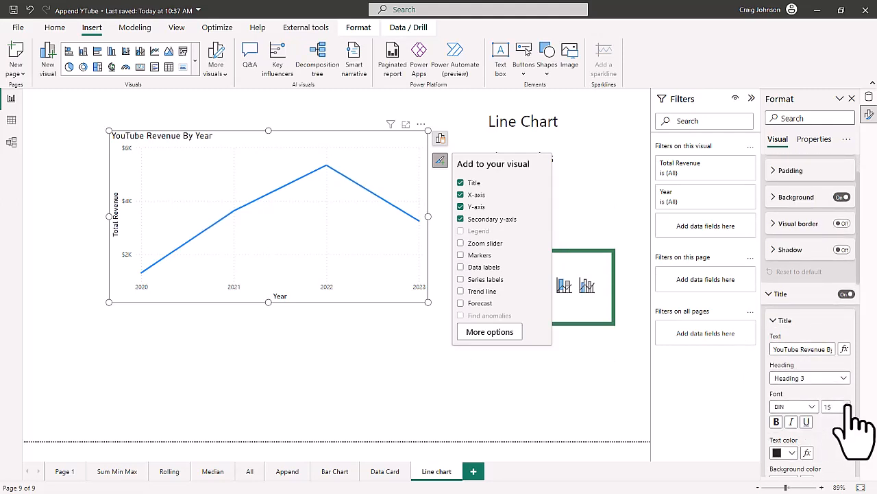
click(847, 403)
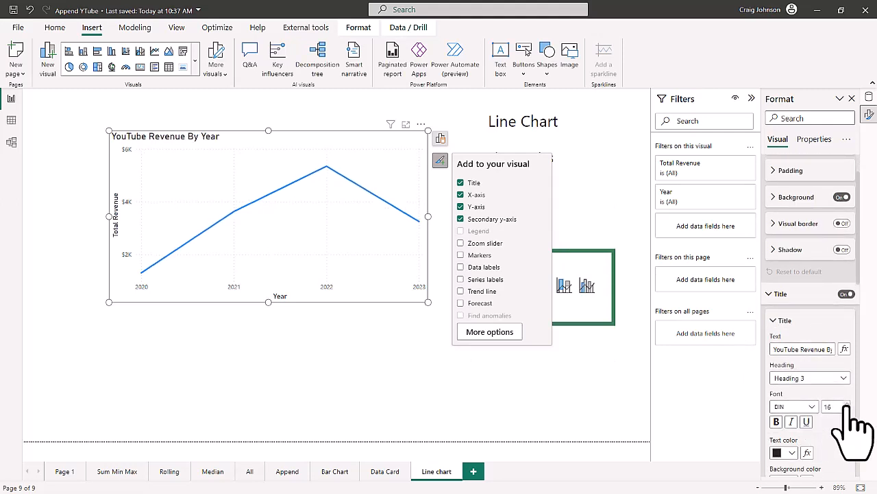
Centre the chart title horizontally and collapse the title text settings.
scroll(839, 449, down, 2)
scroll(839, 405, up, 1)
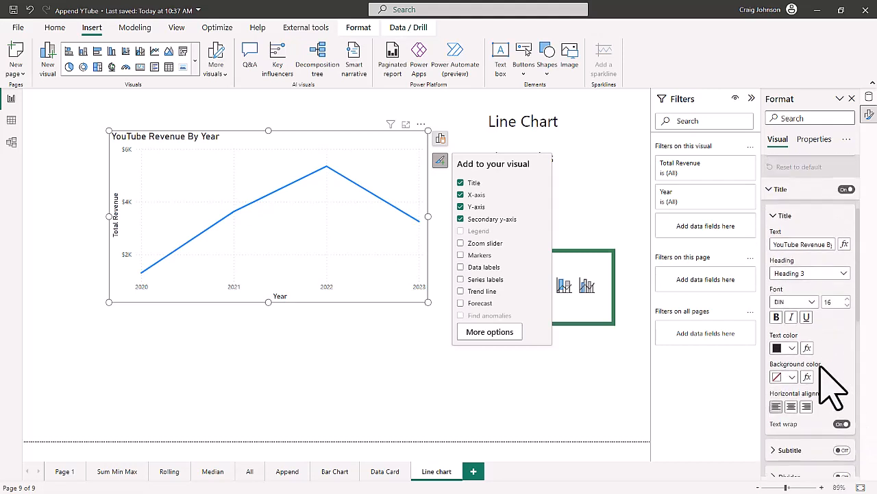
click(778, 225)
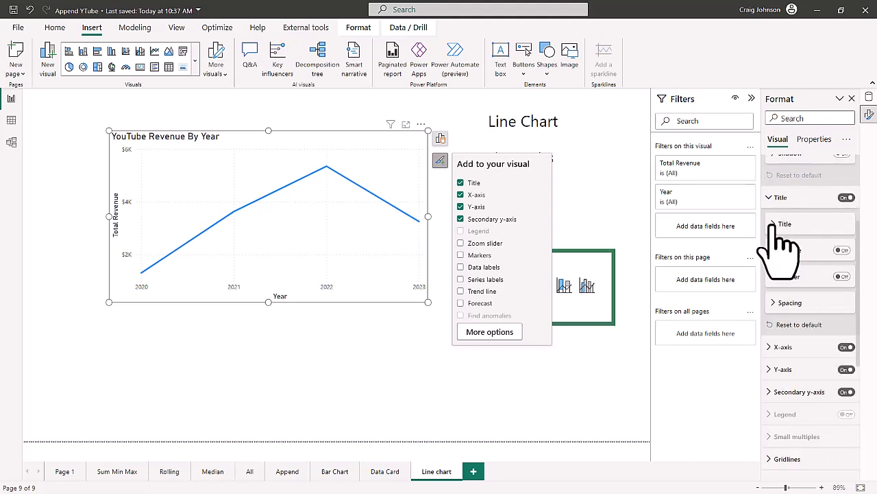
click(777, 225)
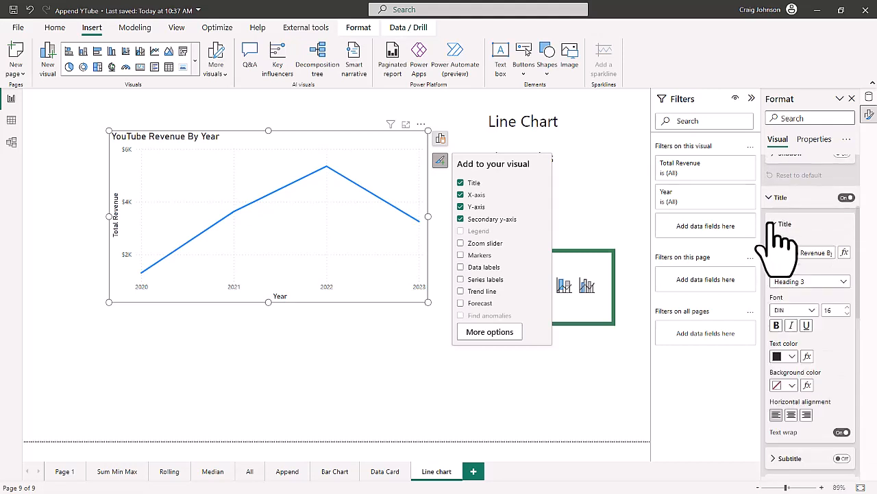
click(792, 416)
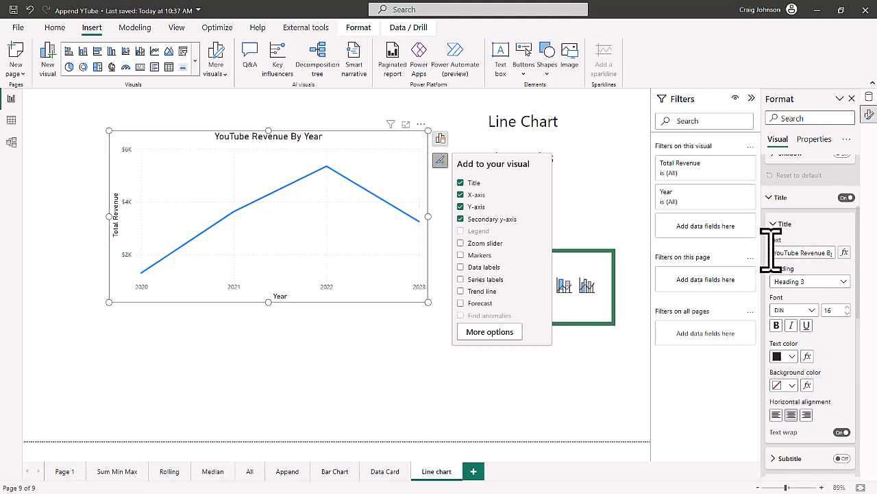
click(782, 228)
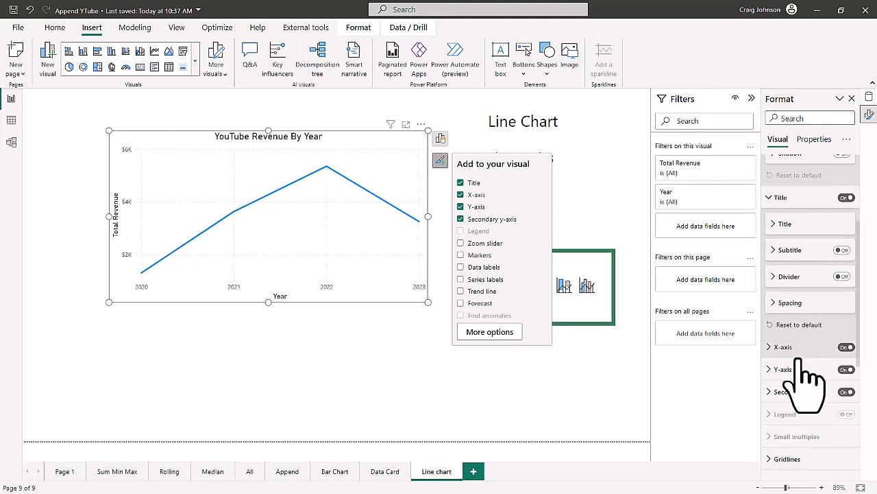
Set the font size of the line chart's X-axis values to 12.
scroll(811, 366, down, 2)
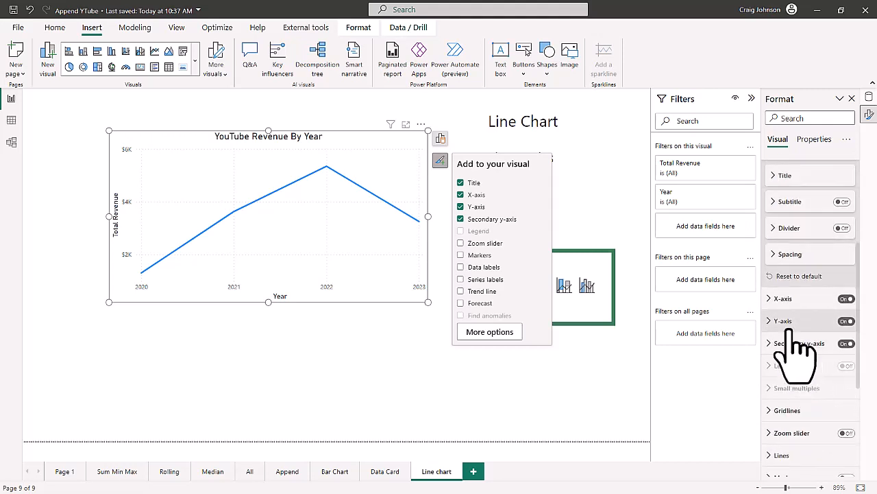
click(770, 299)
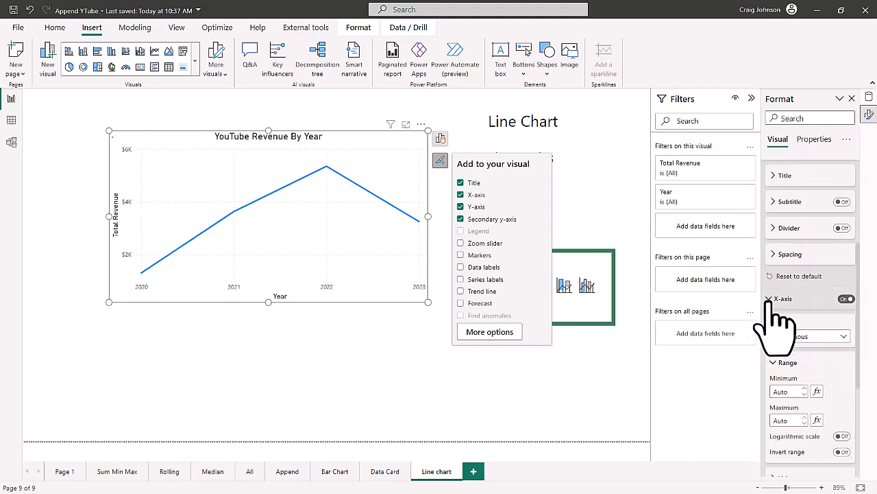
scroll(842, 406, down, 1)
scroll(850, 422, down, 3)
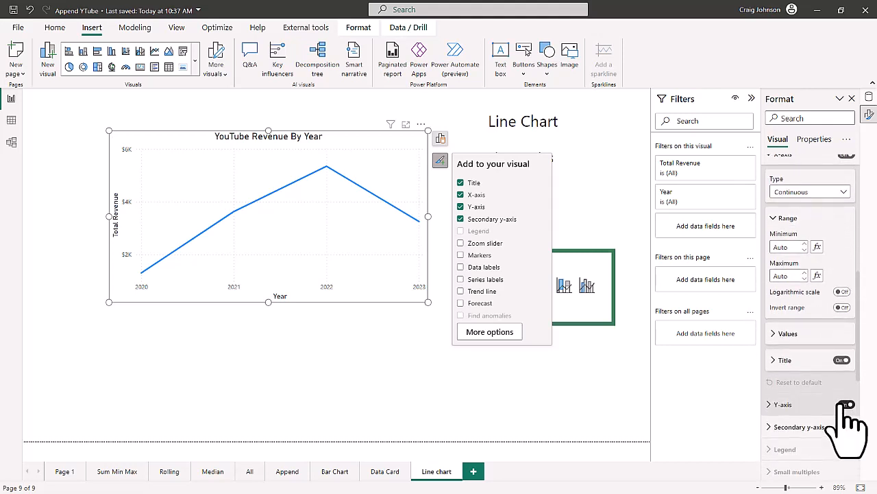
click(775, 336)
double_click(833, 363)
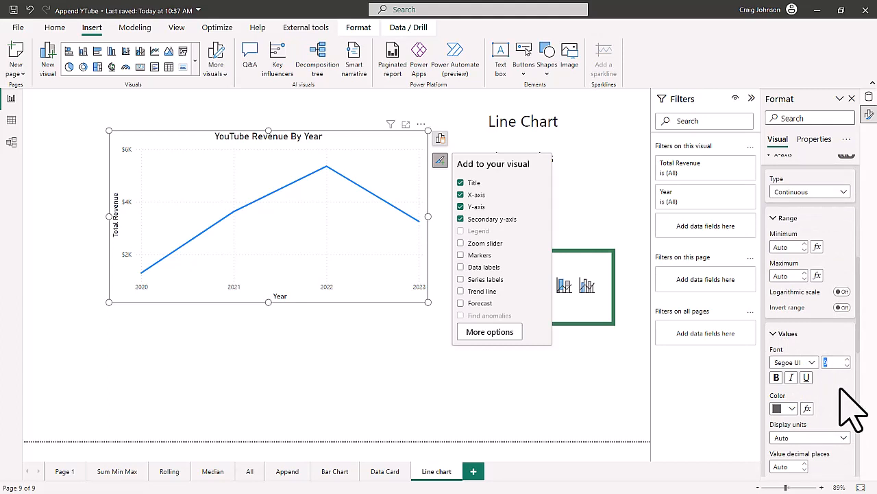
text(12)
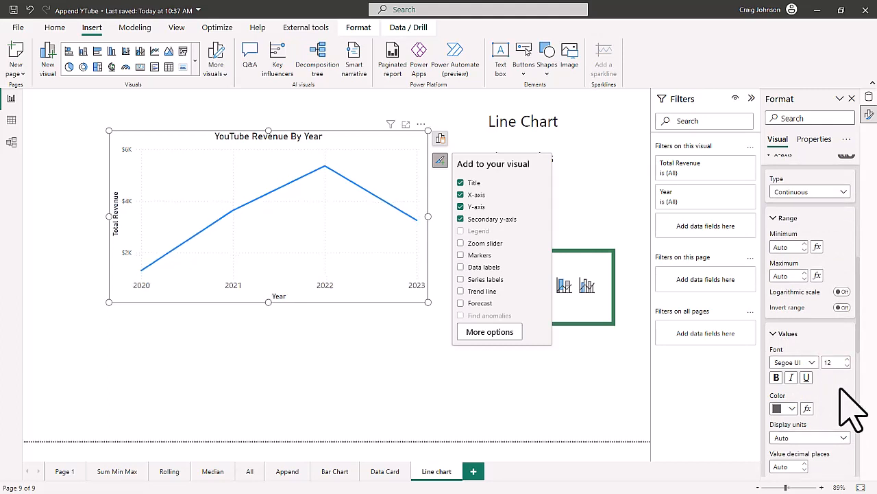
click(773, 332)
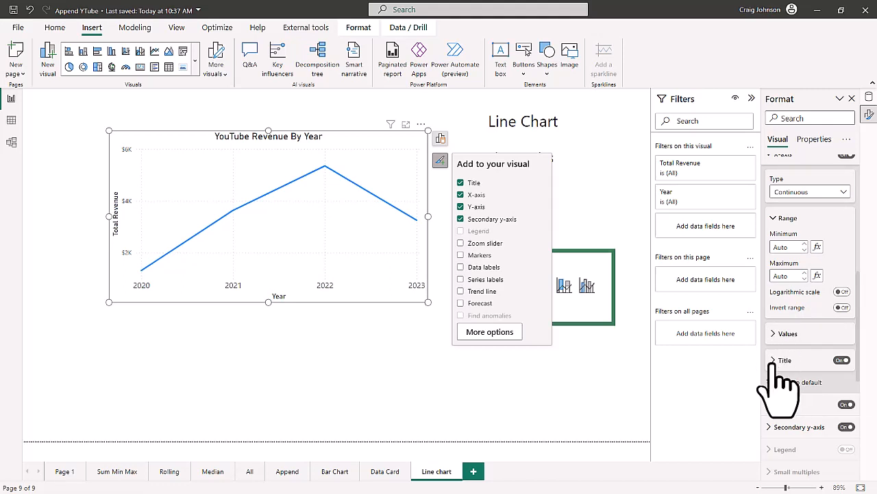
Review the text, style, font and color settings of the X-axis title.
click(778, 364)
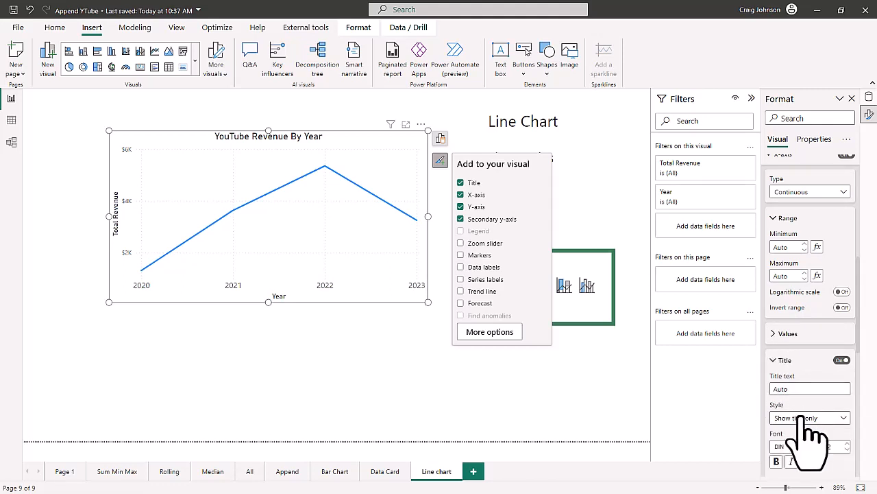
scroll(809, 432, down, 3)
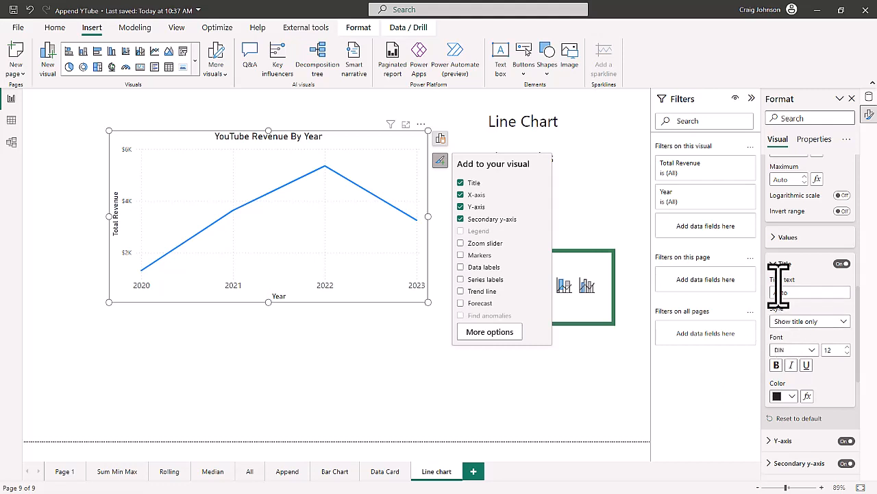
click(780, 265)
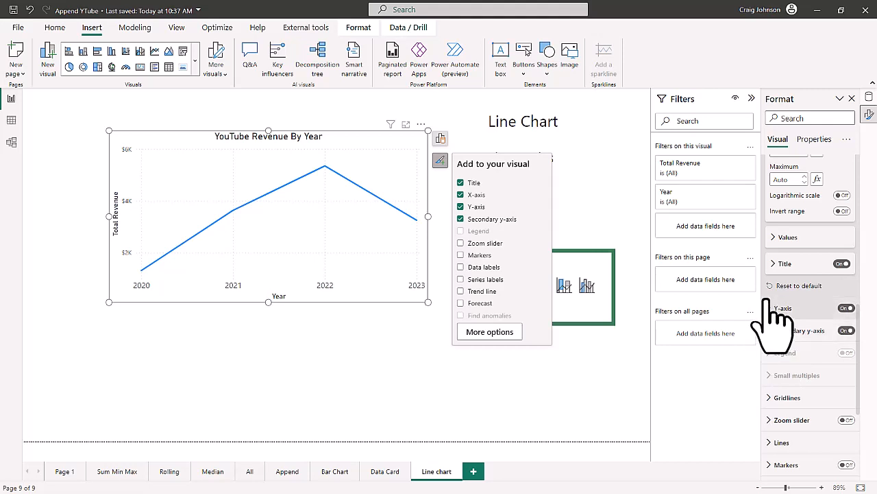
Try hiding the line chart's Y-axis and switch it back on.
click(770, 308)
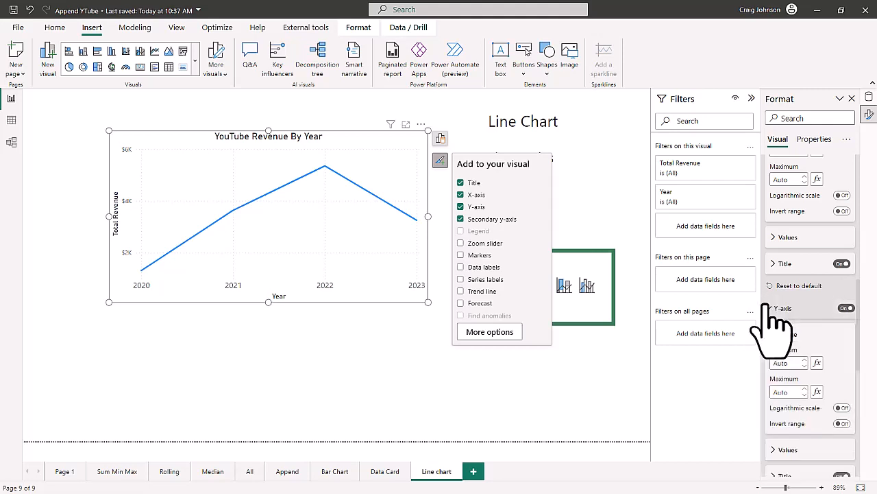
click(846, 308)
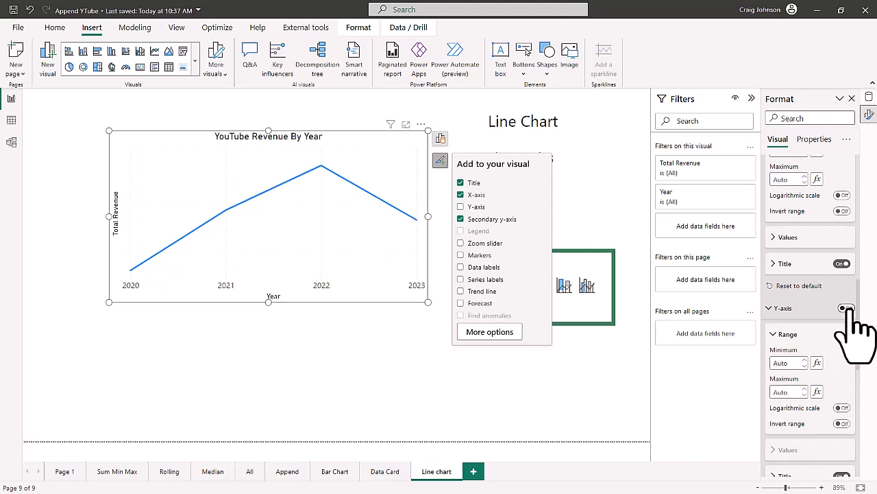
click(846, 308)
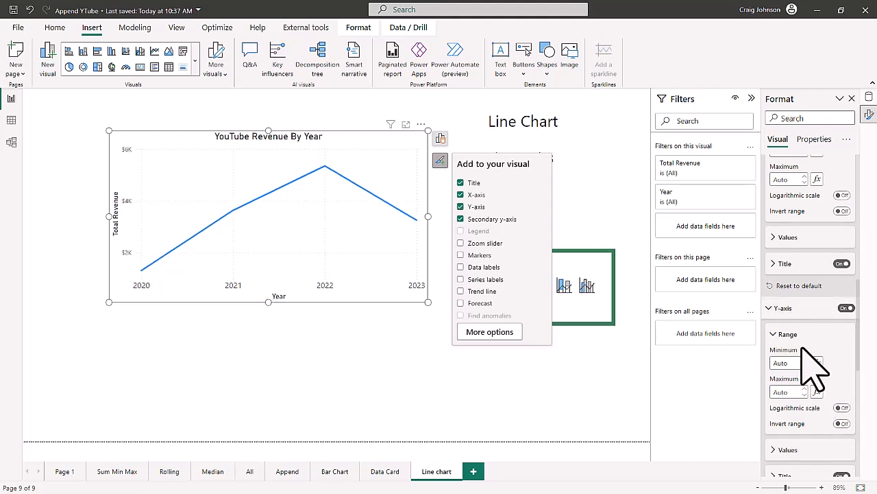
click(780, 308)
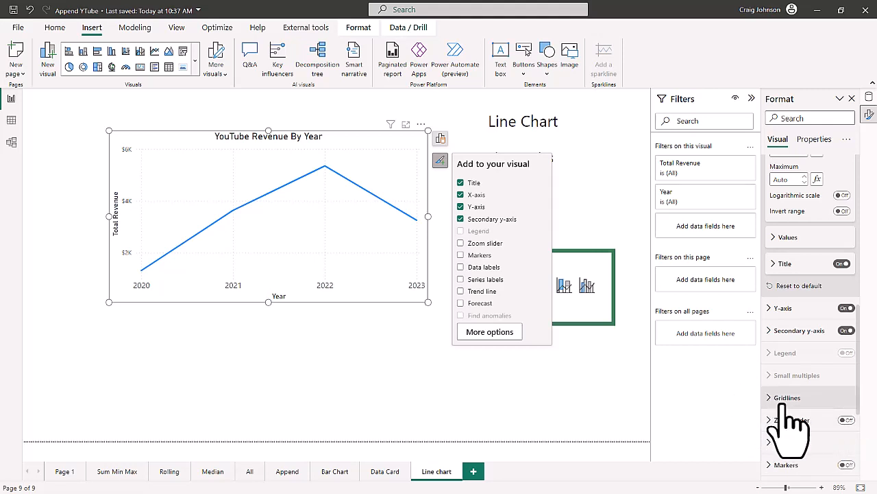
Turn off both the horizontal and vertical gridlines of the line chart.
scroll(847, 442, down, 5)
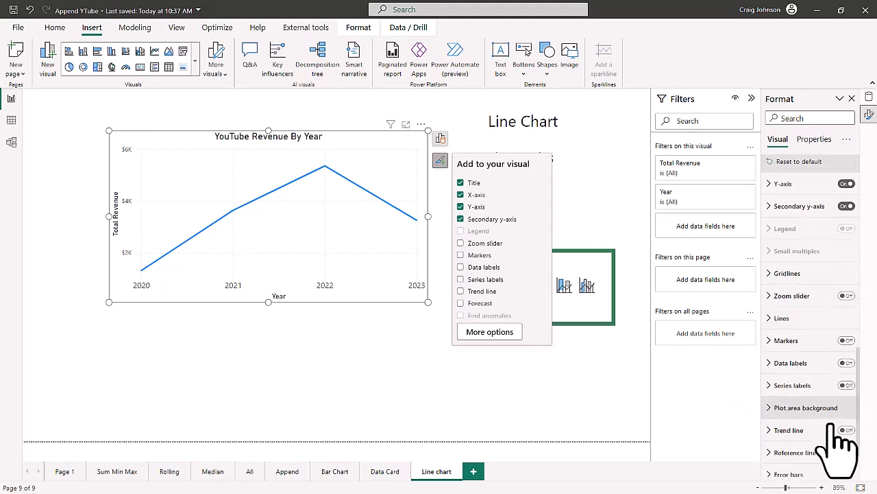
scroll(830, 426, up, 3)
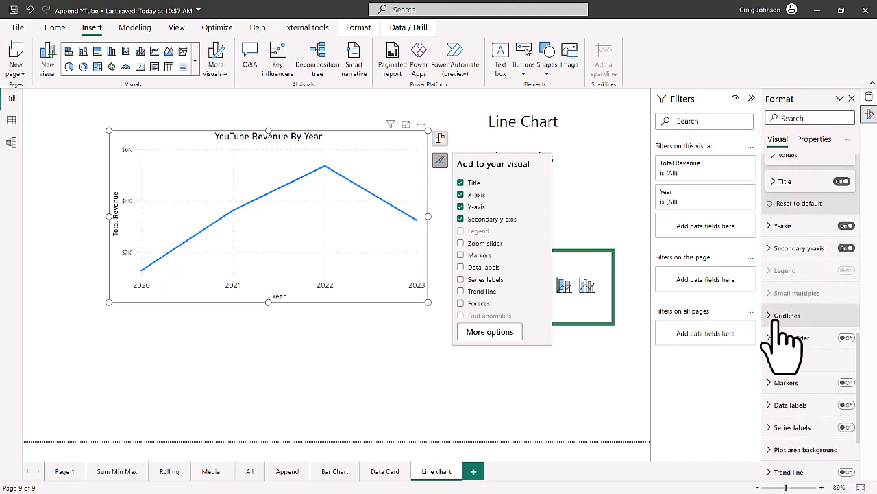
click(778, 317)
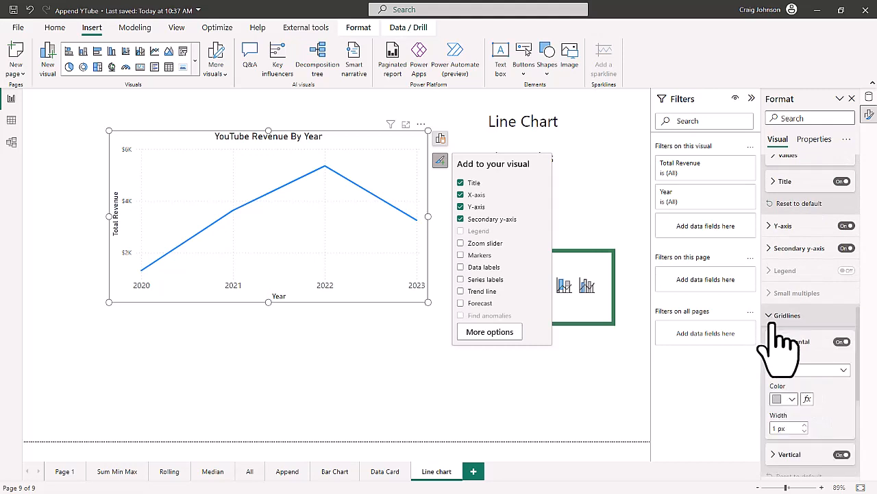
click(842, 341)
scroll(854, 418, down, 1)
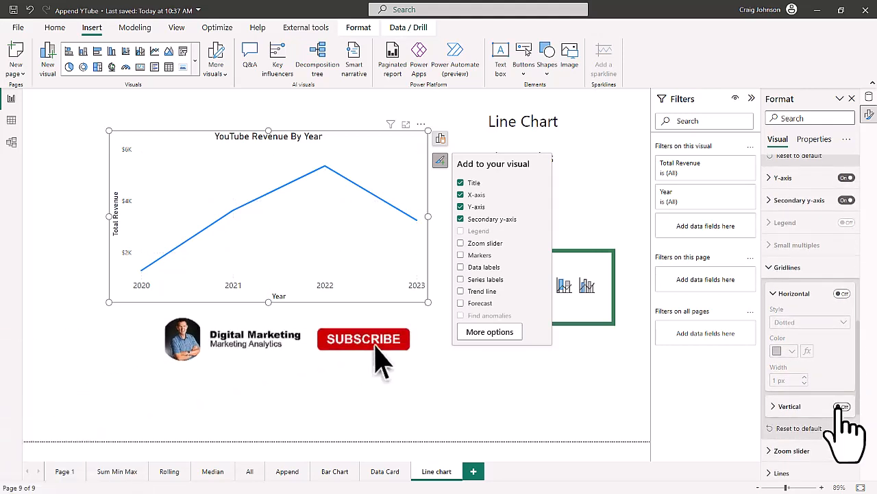
click(839, 407)
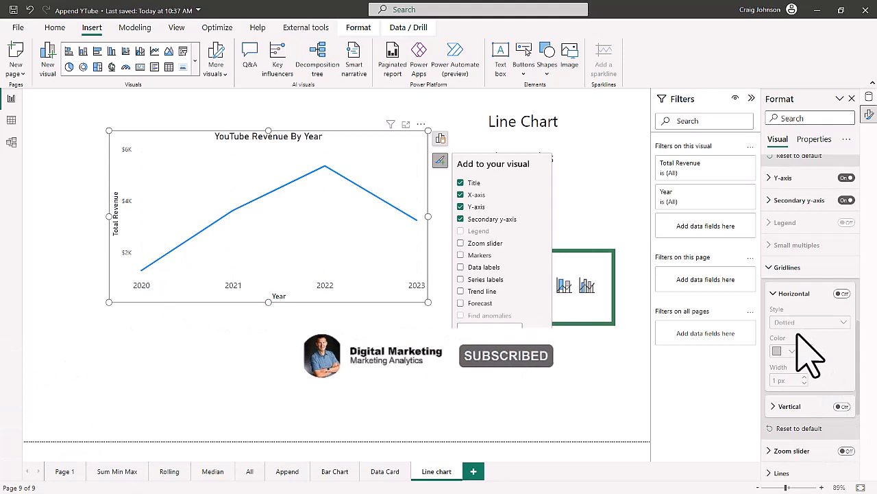
Change the Total Revenue line's color to the recent dark shade #252423.
scroll(812, 391, down, 3)
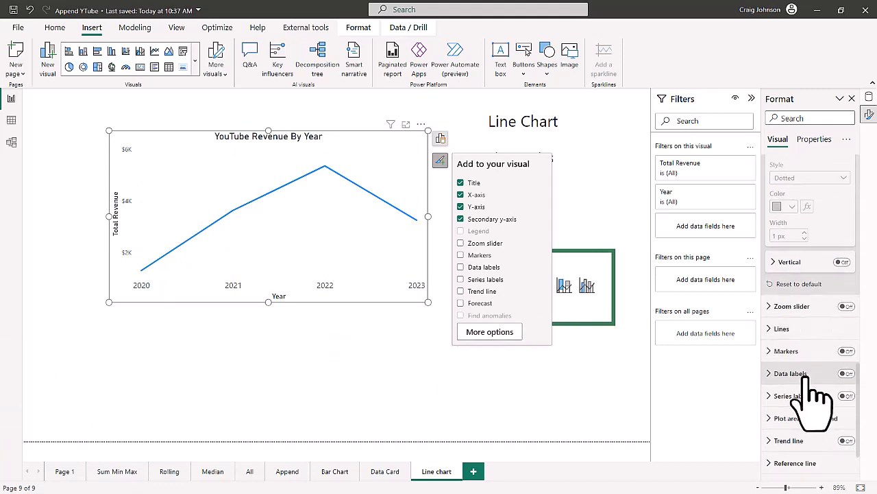
click(779, 332)
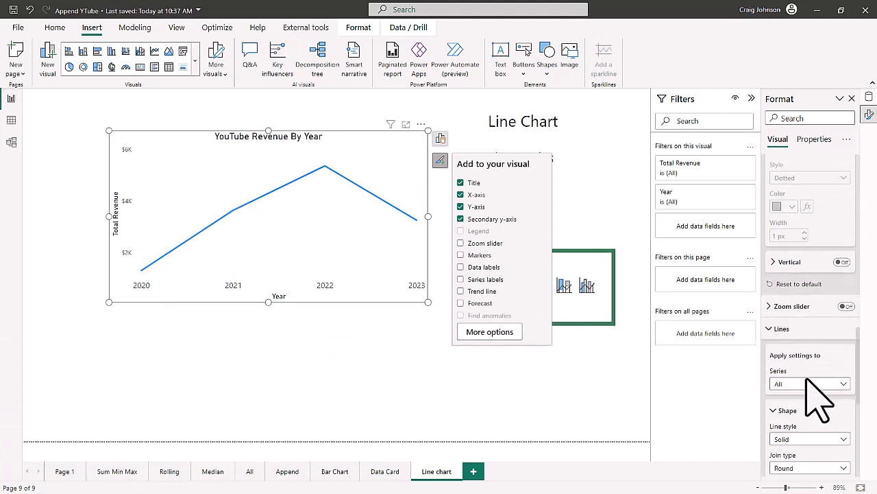
scroll(812, 391, down, 1)
scroll(819, 397, down, 3)
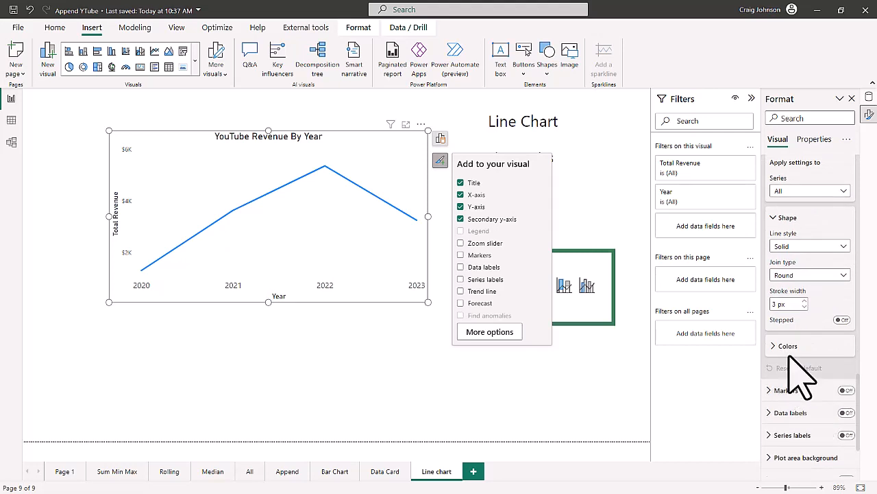
click(777, 347)
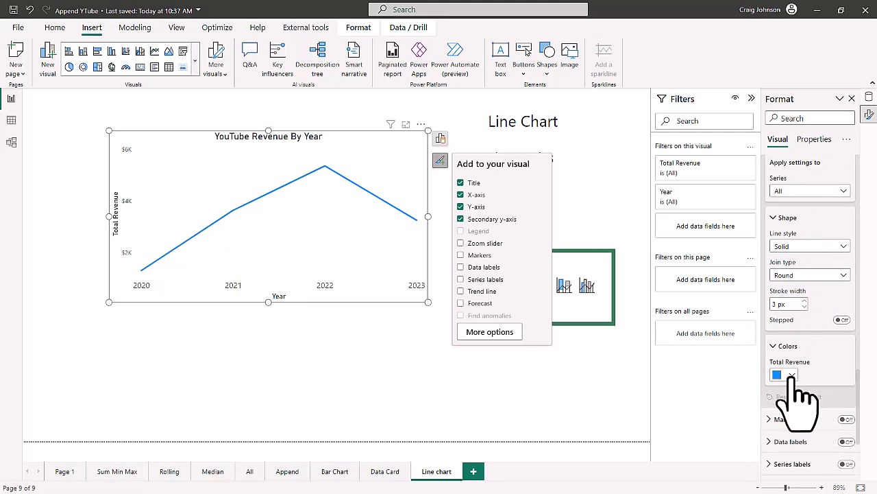
click(792, 376)
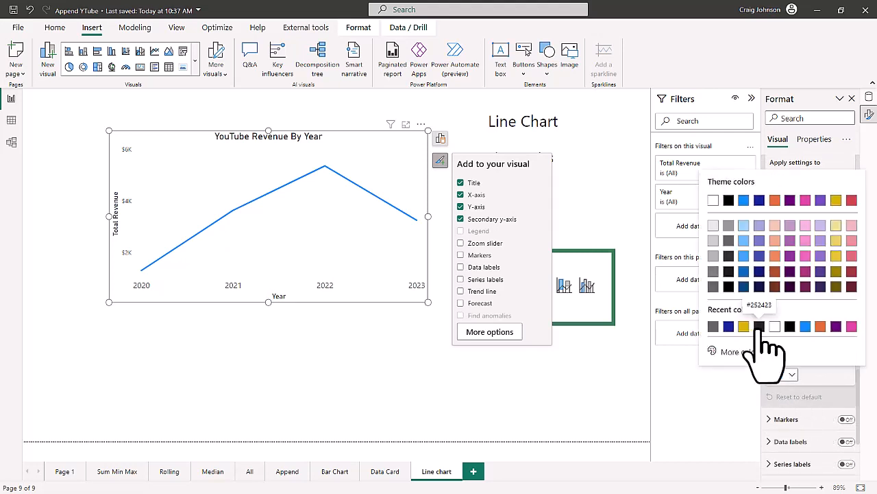
key(Escape)
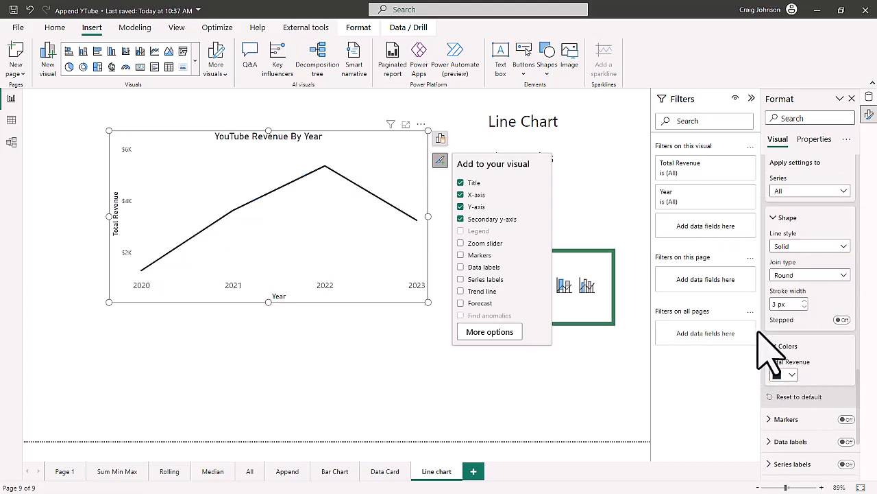
Turn on data point markers for the line chart.
click(786, 419)
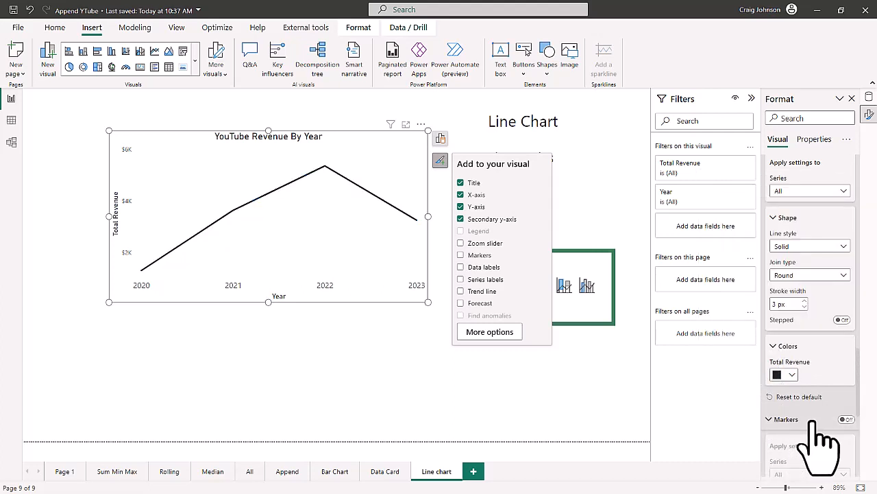
scroll(816, 425, down, 3)
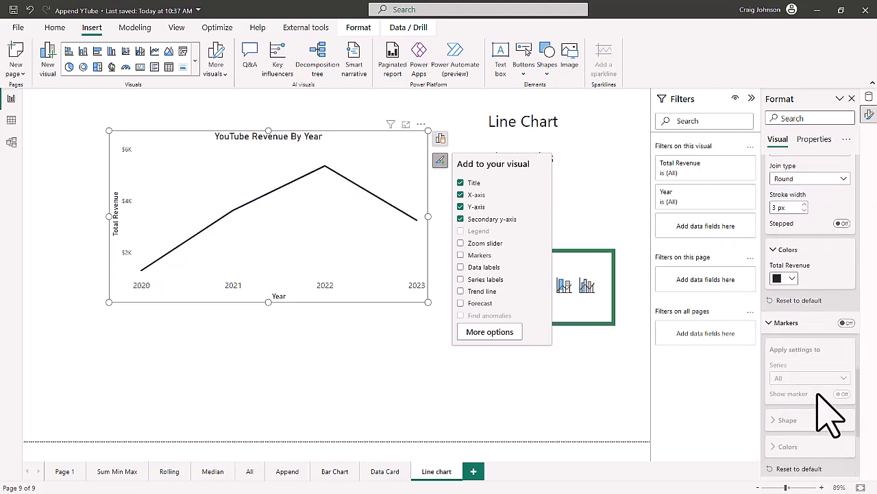
click(847, 322)
scroll(826, 418, down, 1)
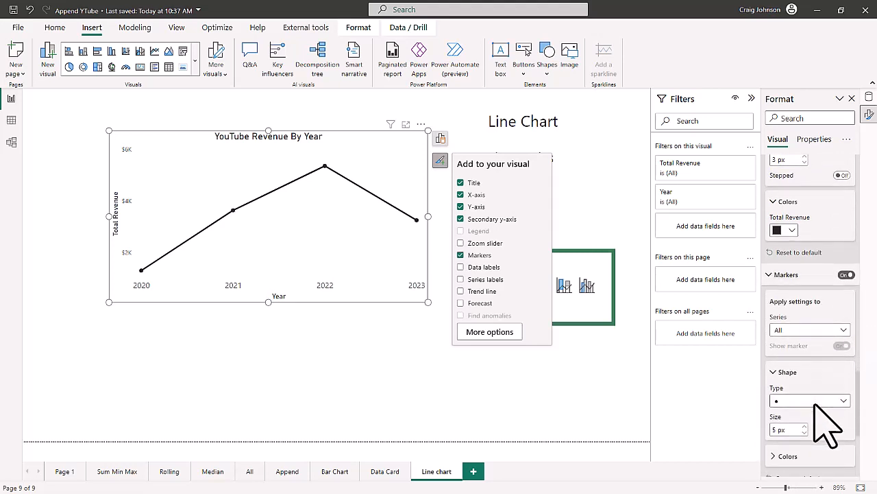
Set the marker shape to a diamond and the marker size to 8 px.
click(843, 403)
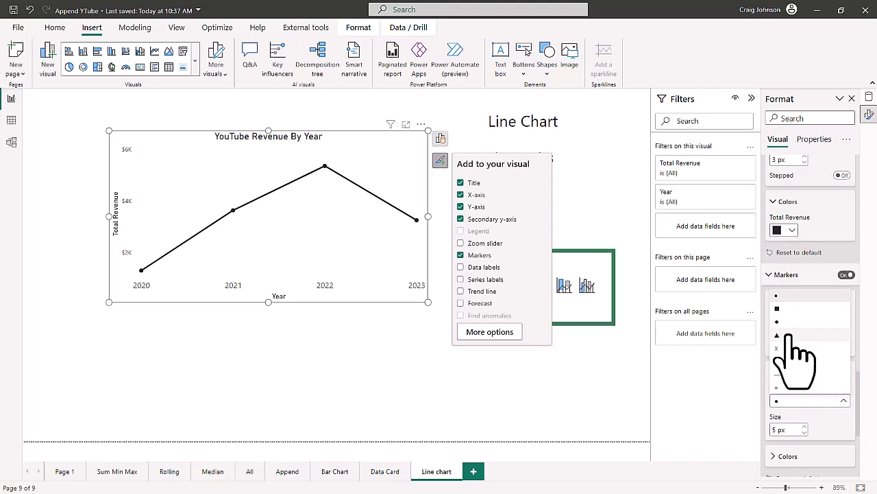
click(794, 322)
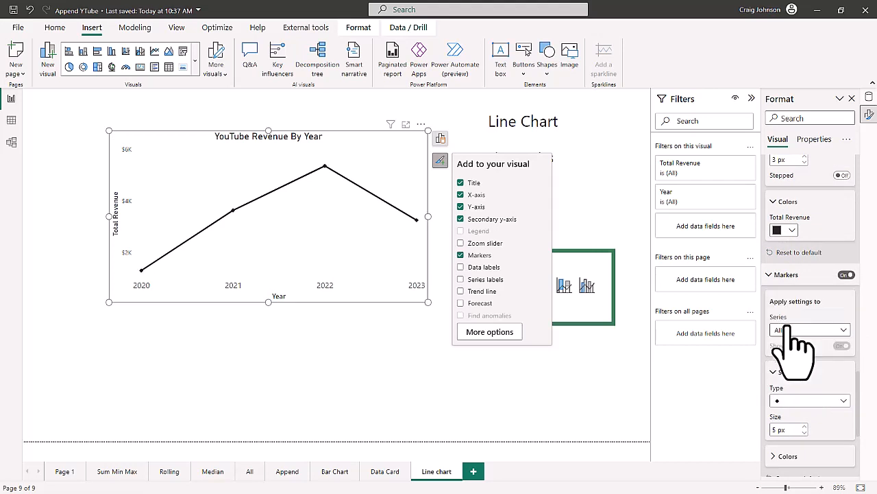
click(797, 430)
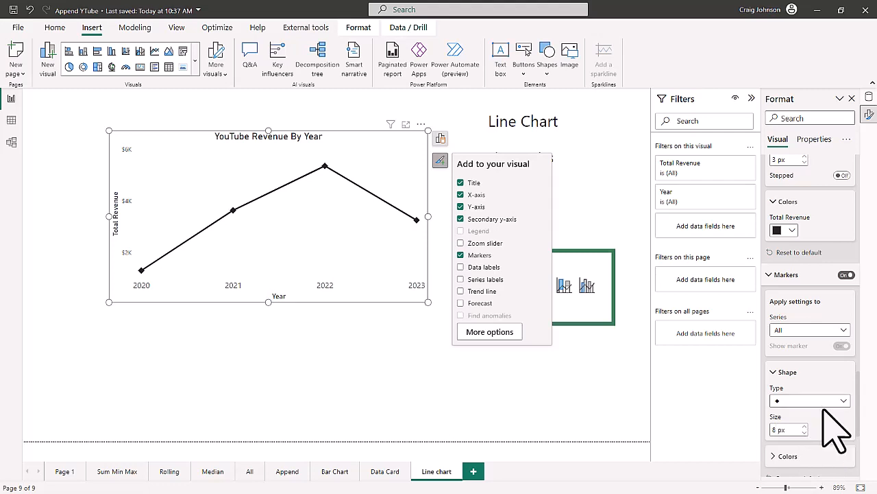
Set the markers' default color to the golden yellow from the recent colors.
scroll(833, 445, down, 1)
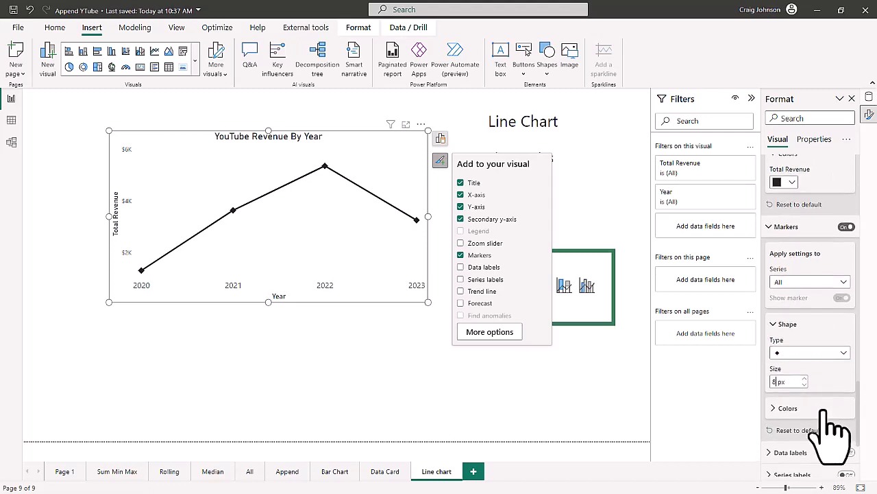
click(775, 410)
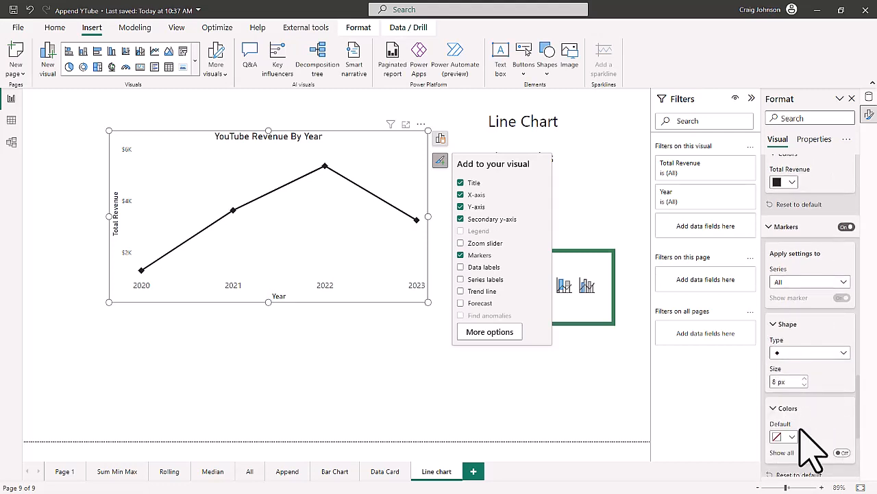
scroll(806, 460, down, 2)
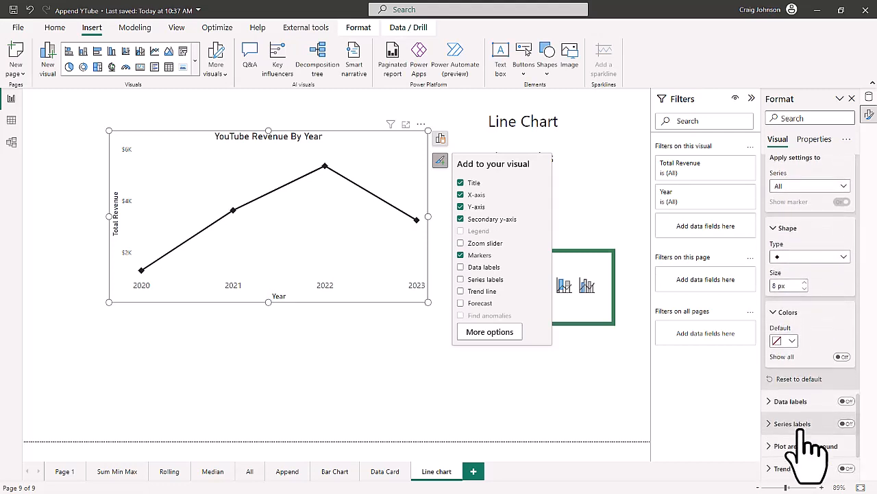
click(789, 340)
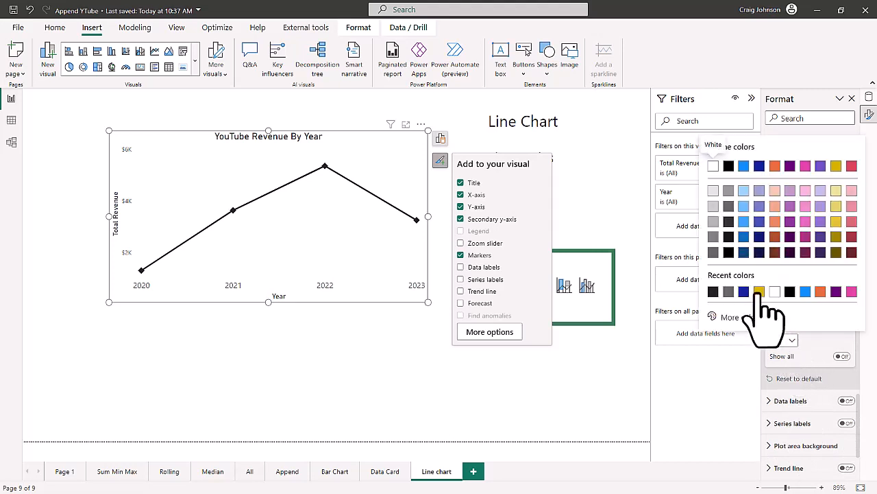
click(759, 292)
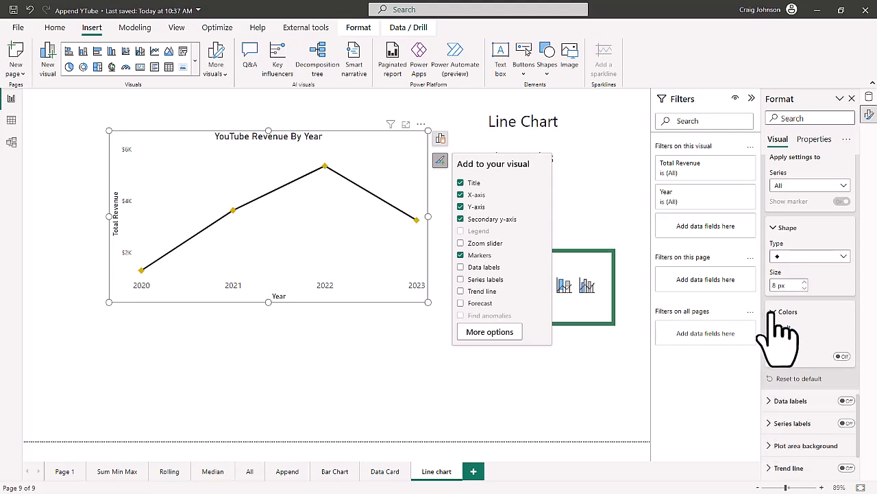
Turn on data labels for the revenue line chart and set the label values' font size to 14.
click(773, 312)
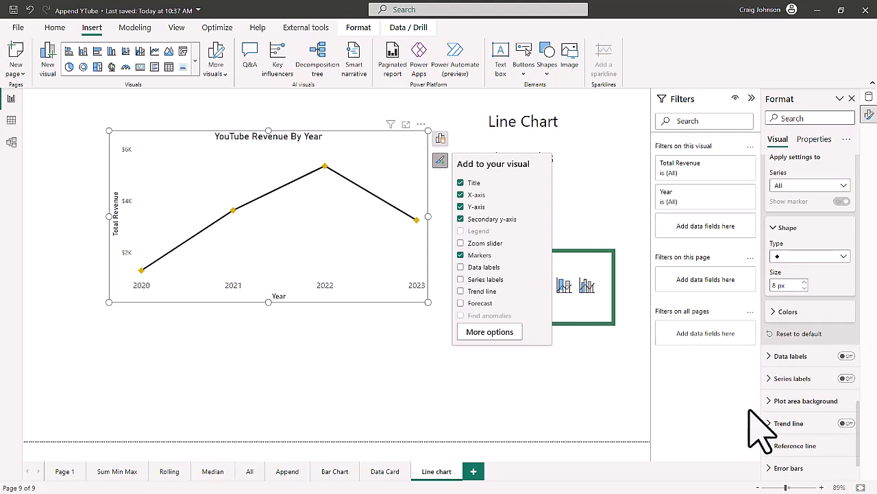
click(461, 266)
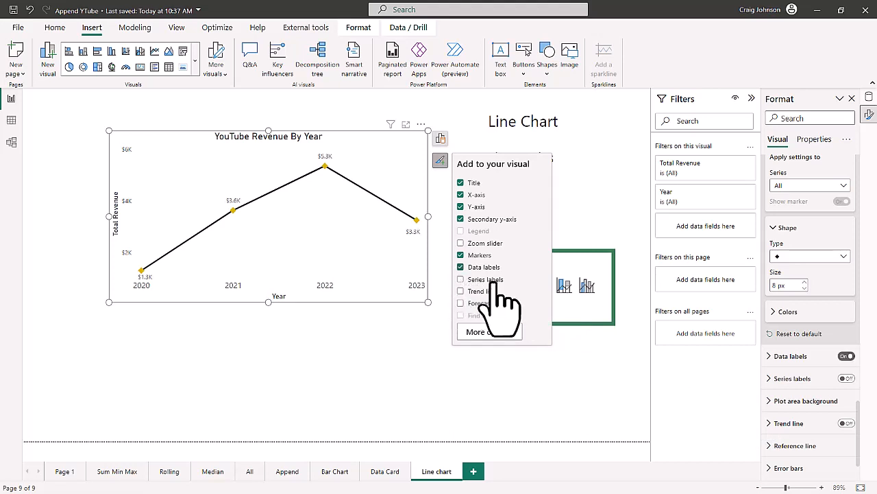
click(769, 358)
scroll(821, 419, down, 4)
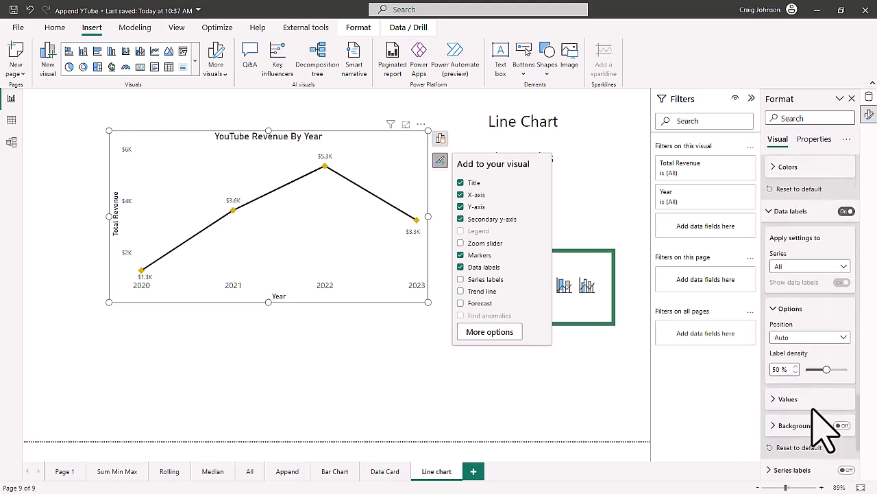
scroll(815, 411, down, 3)
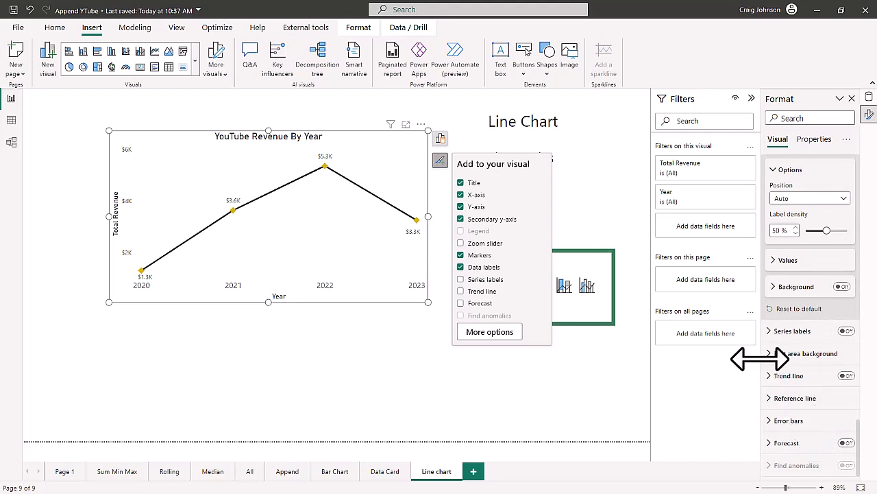
click(776, 262)
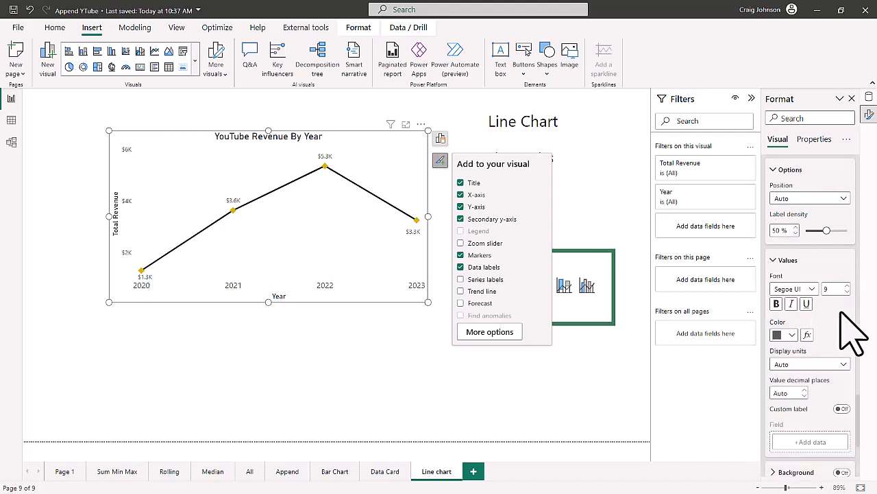
click(828, 288)
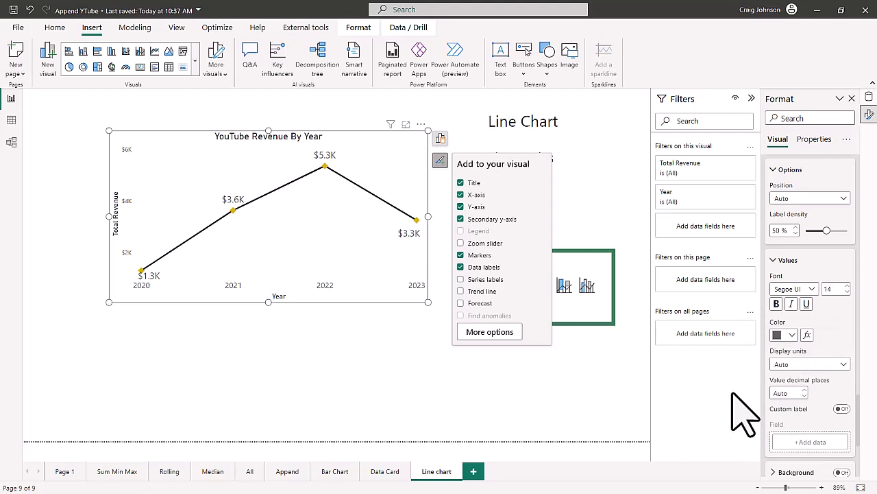
click(773, 264)
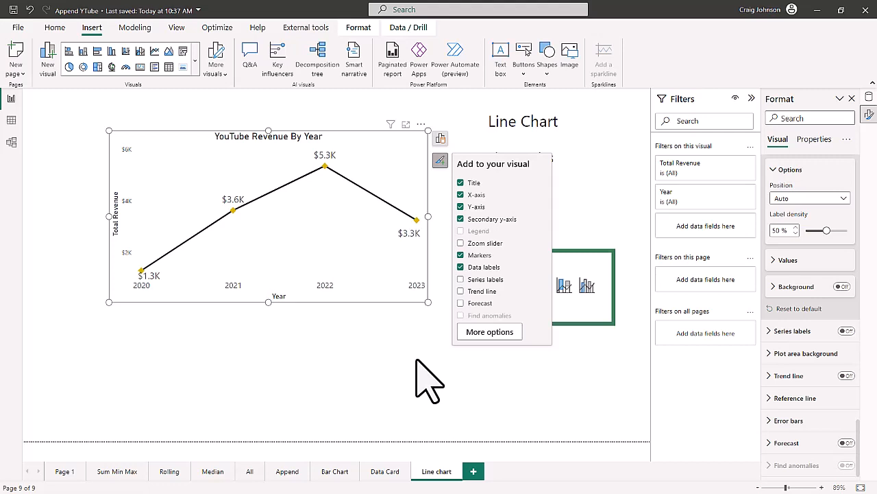
click(441, 139)
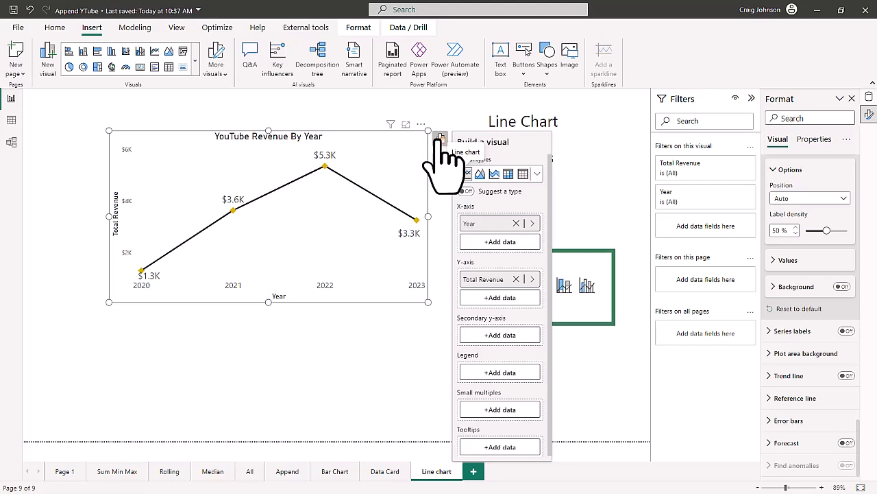
click(441, 161)
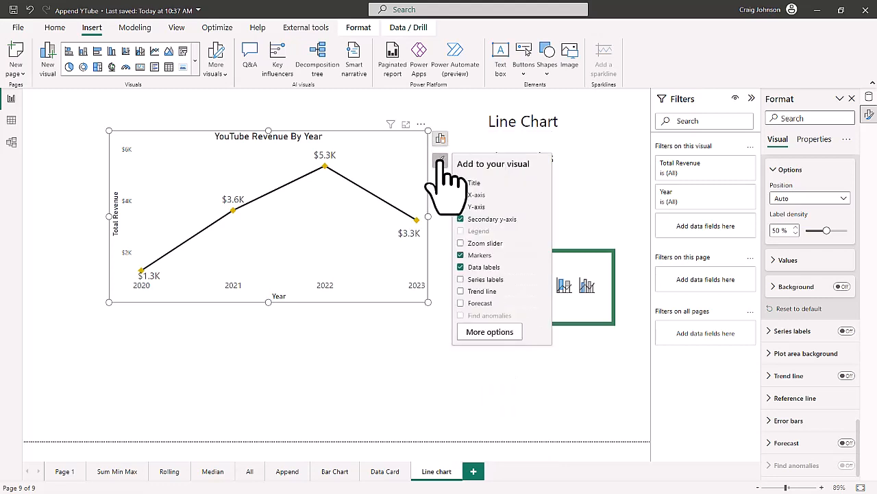